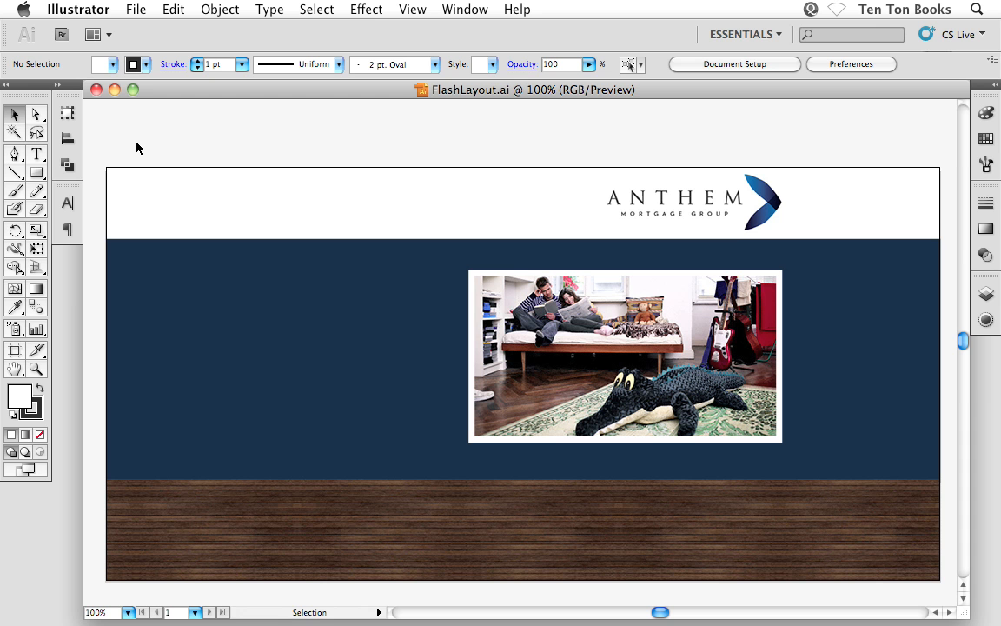
Show the rulers and draw a rectangle about 181 × 136 px over the blue band, left of the photo
key(space)
drag(250, 335, 251, 323)
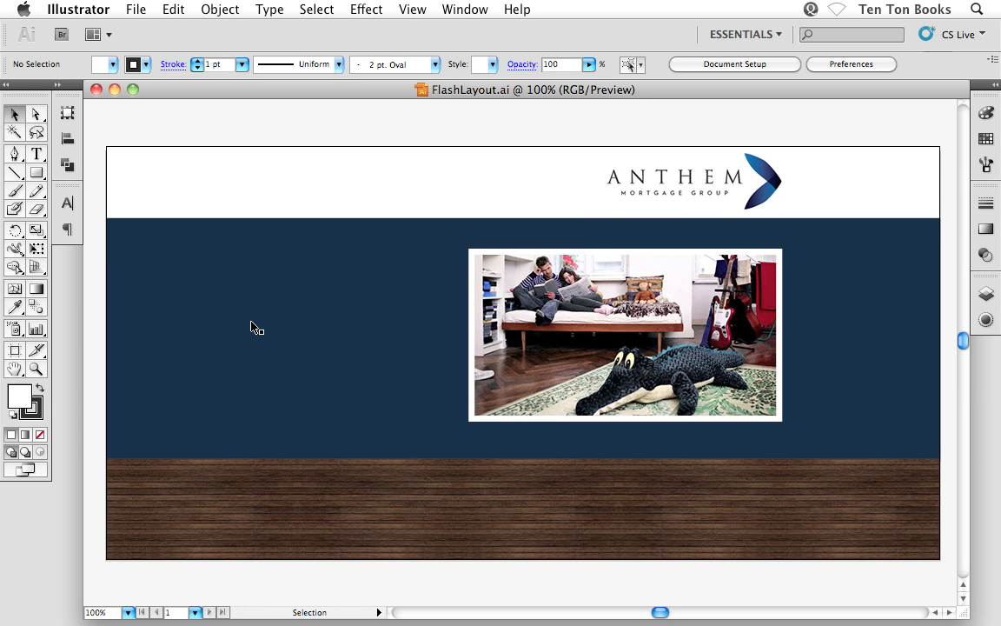
key(super)
key(super+r)
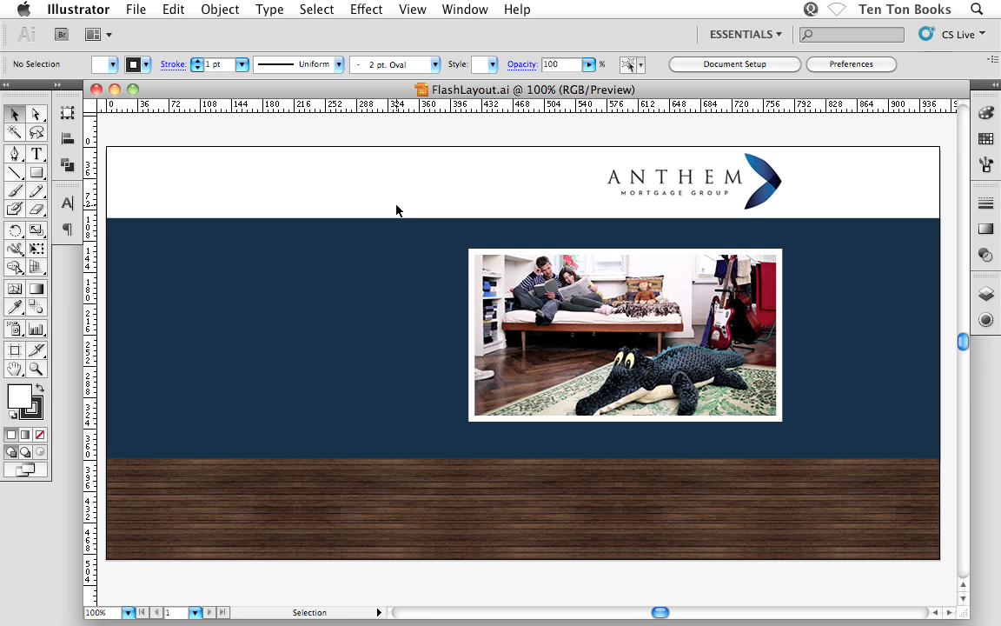
key(m)
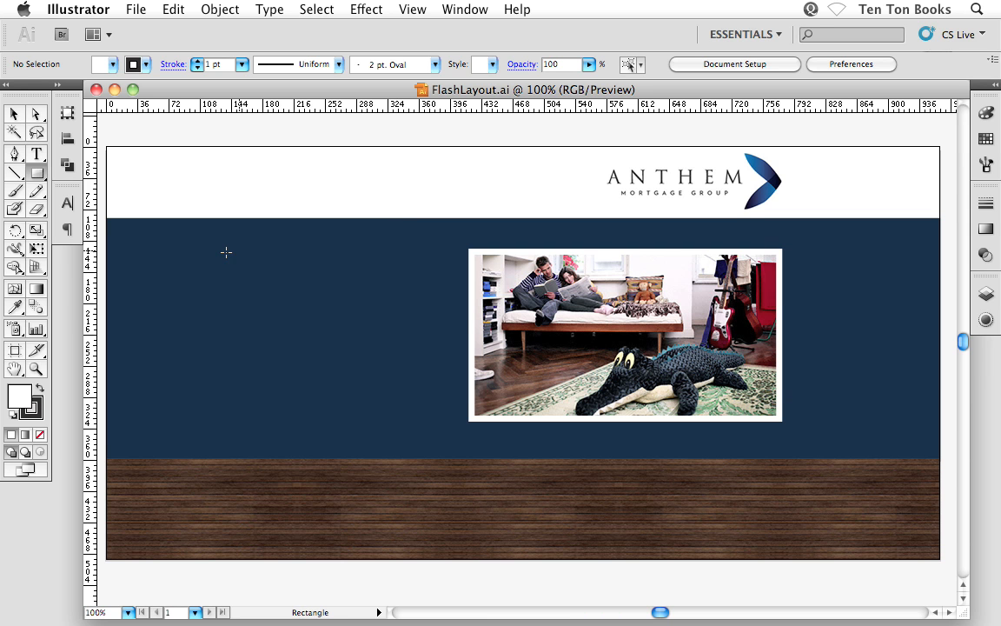
drag(178, 250, 337, 368)
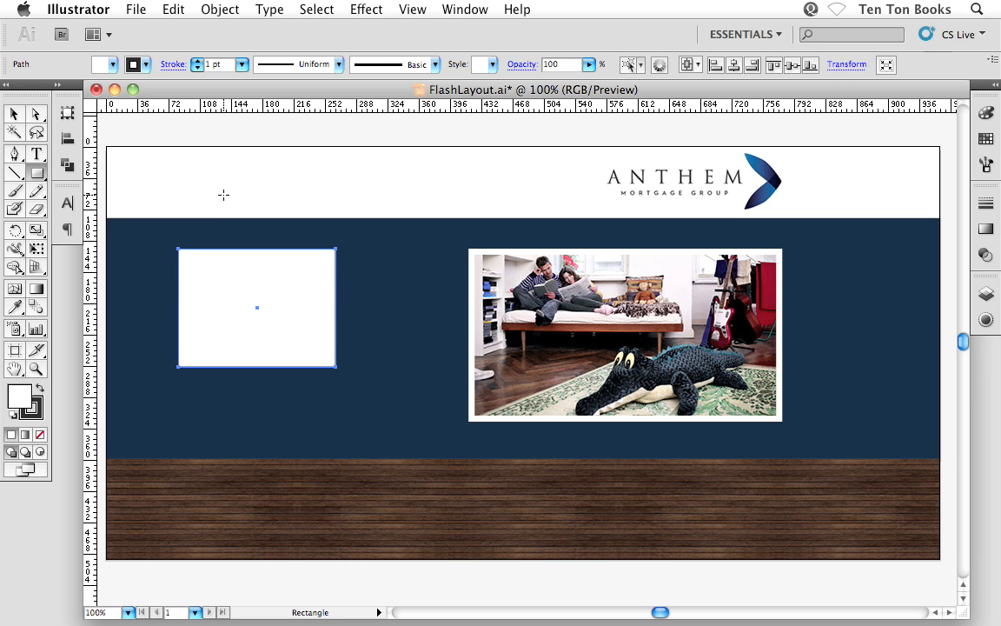
Remove the stroke from the white rectangle
key(v)
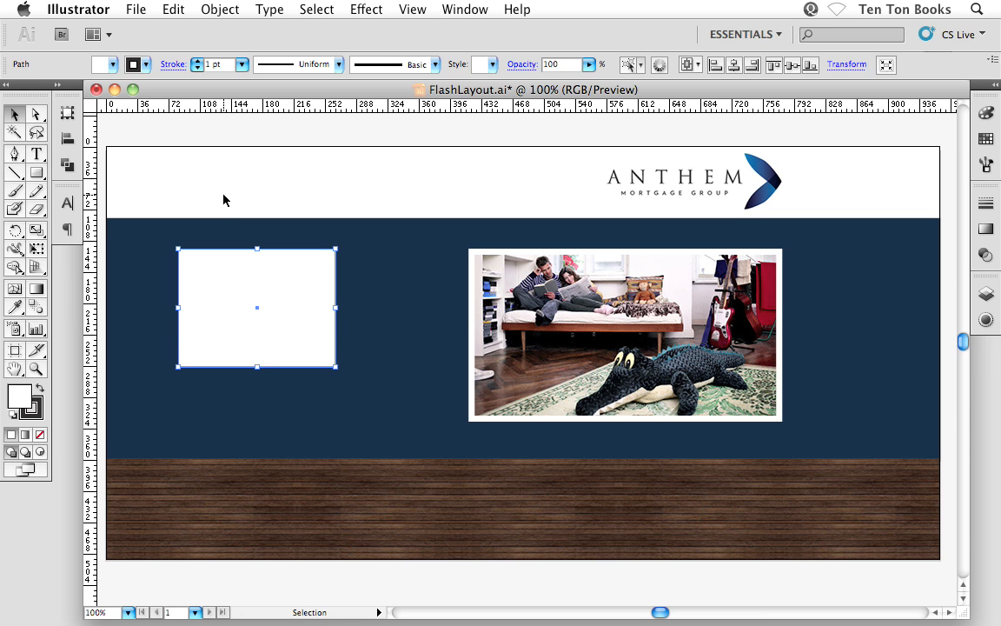
key(x)
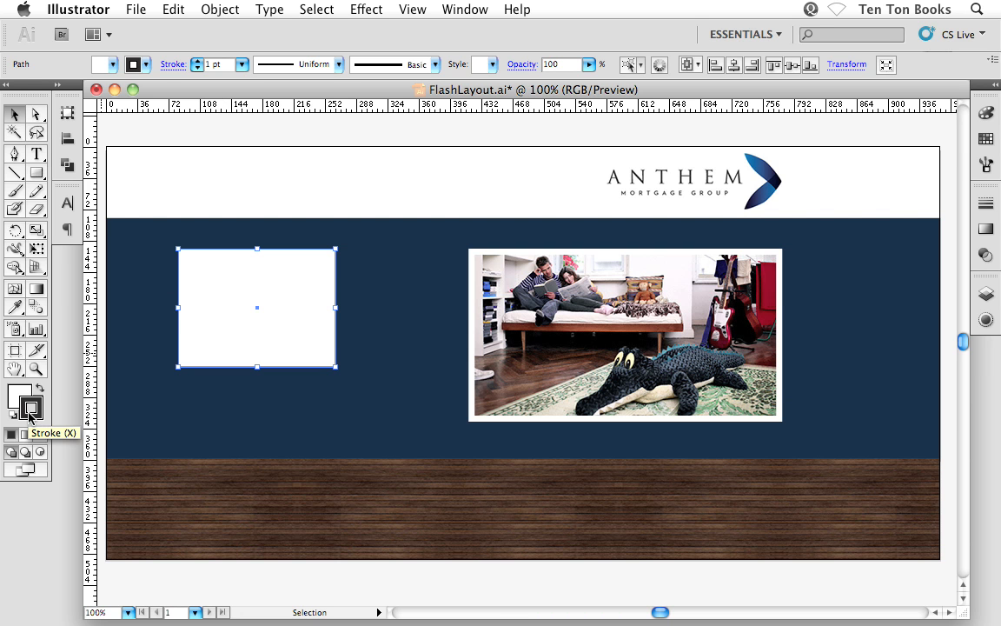
key(slash)
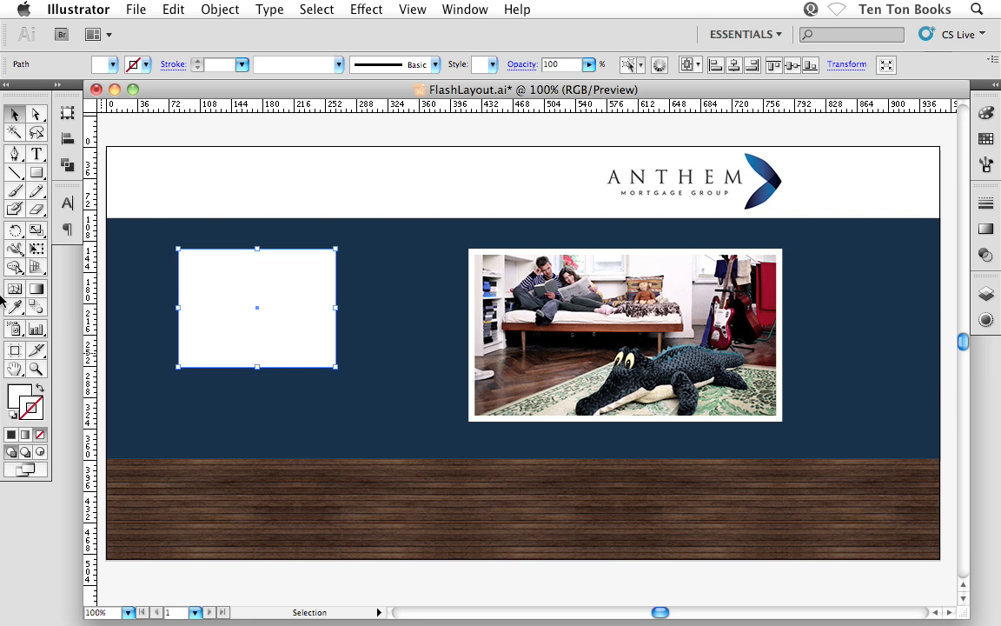
Set the rectangle's width to 165 px
click(67, 113)
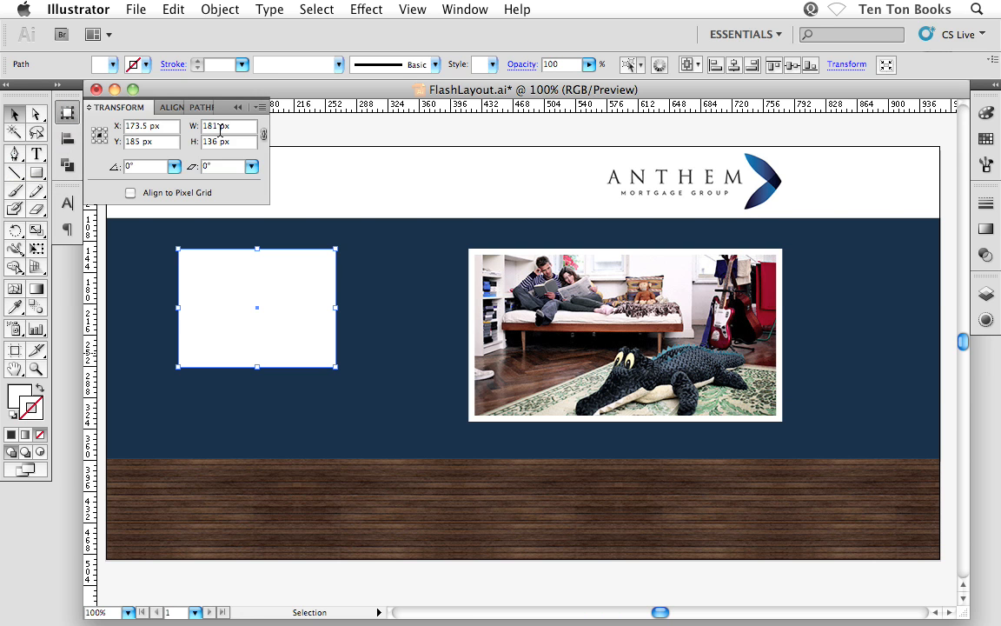
drag(216, 127, 199, 127)
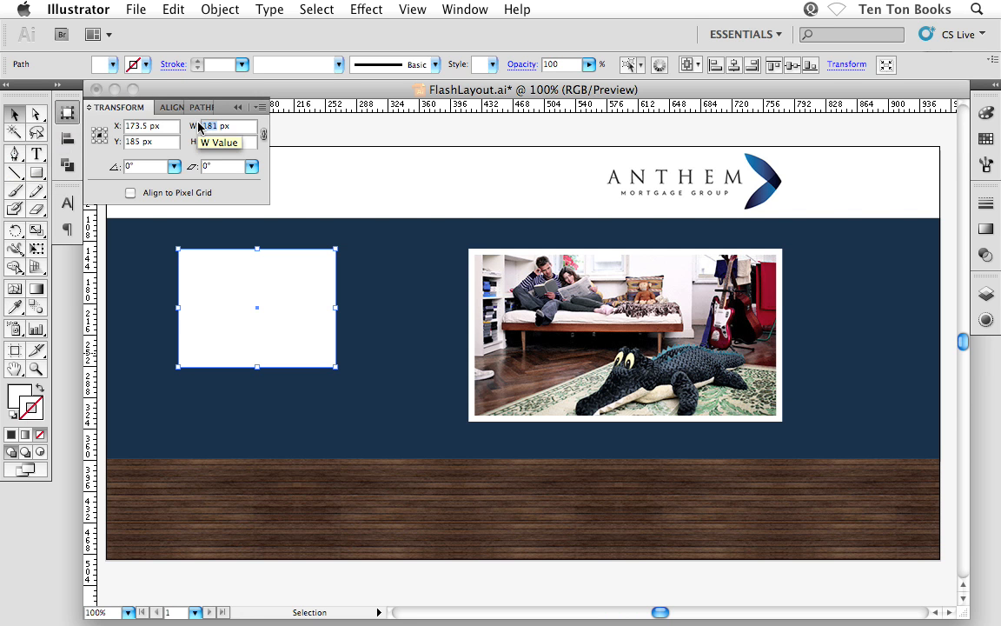
text(165)
key(Return)
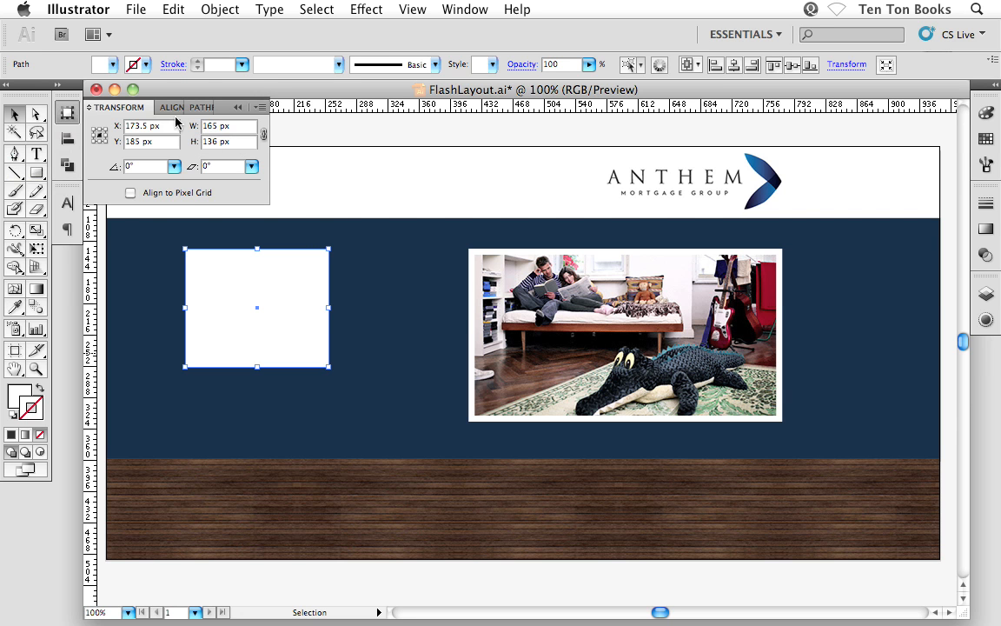
Align the rectangle to the artboard's left edge, using Align to Artboard
click(173, 108)
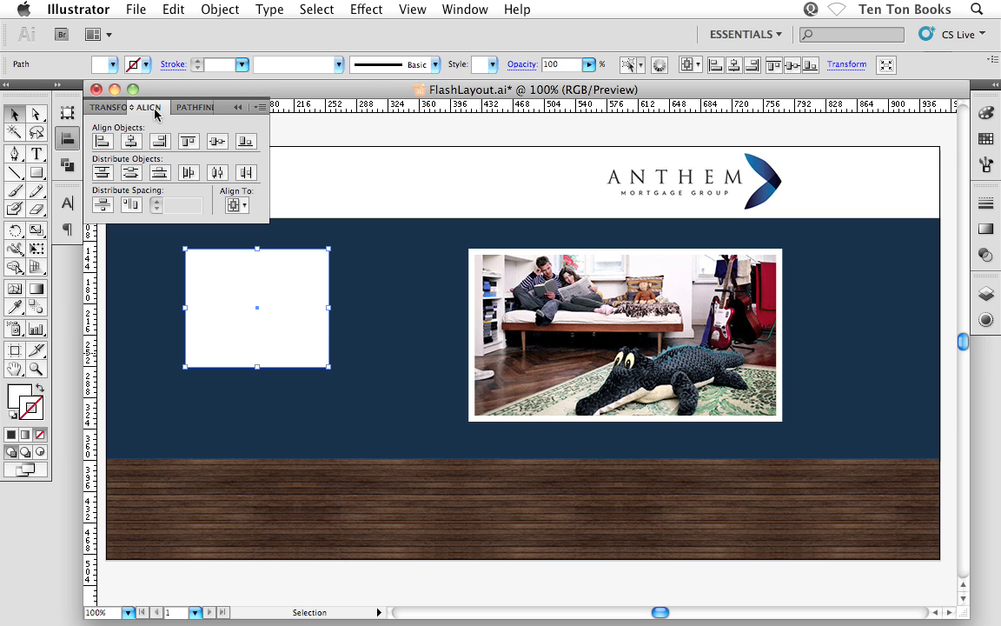
click(243, 206)
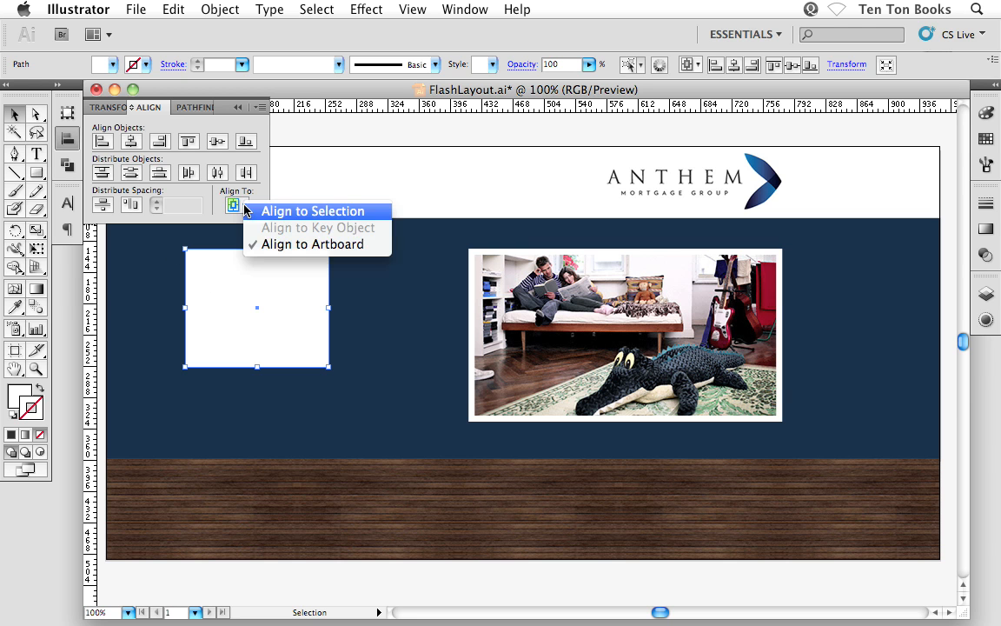
click(291, 246)
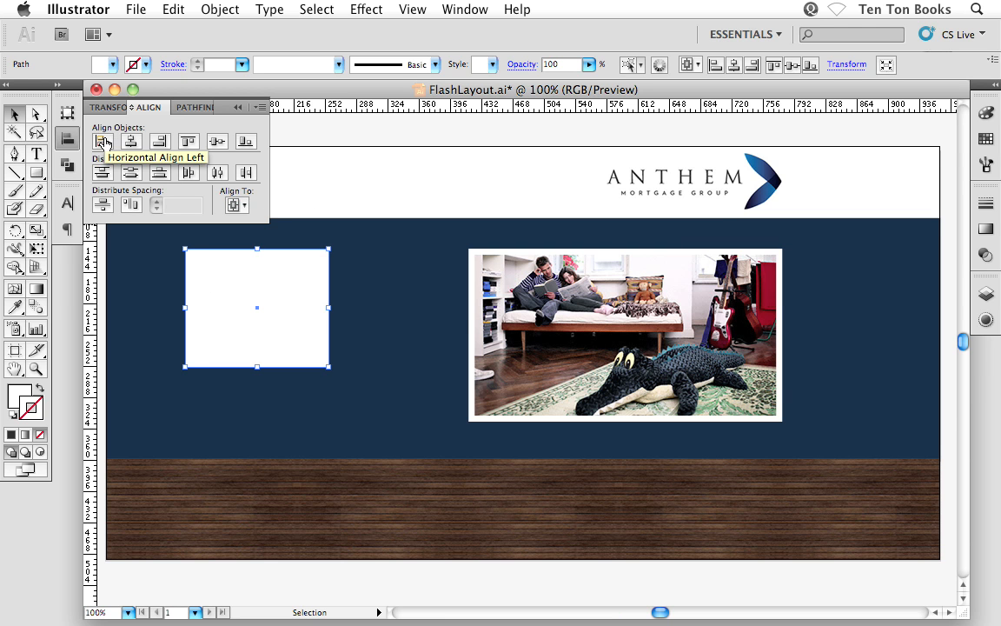
click(105, 142)
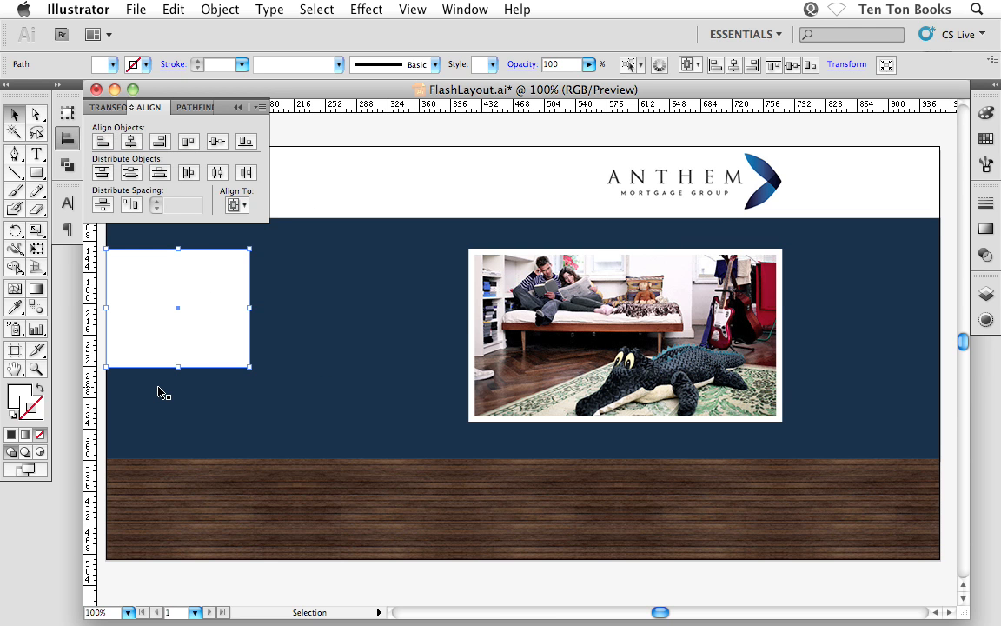
Place a vertical guide along the rectangle's right edge, then deselect everything
click(101, 405)
drag(173, 320, 216, 376)
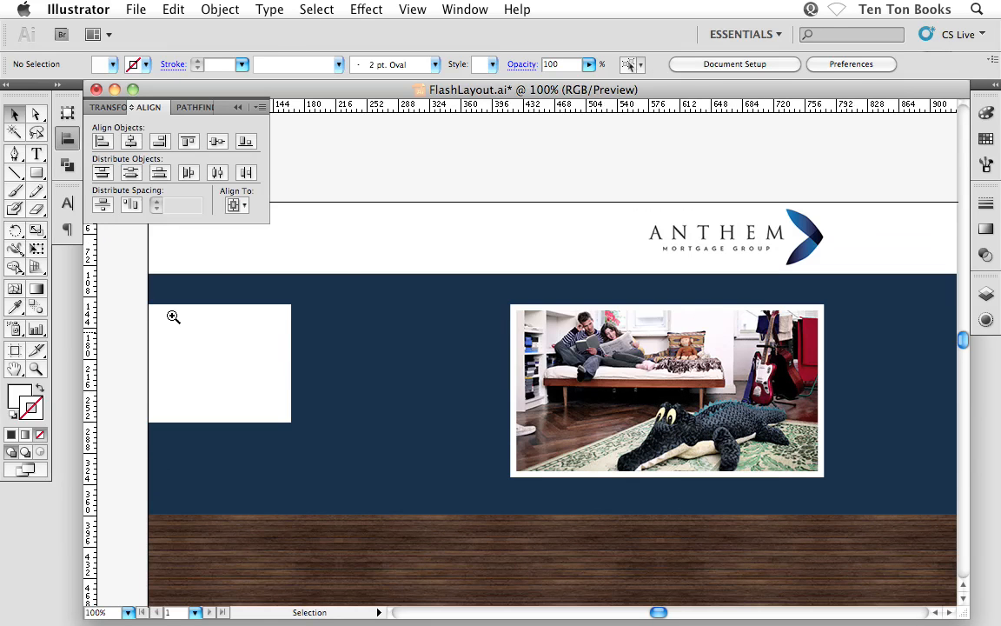
drag(139, 289, 357, 461)
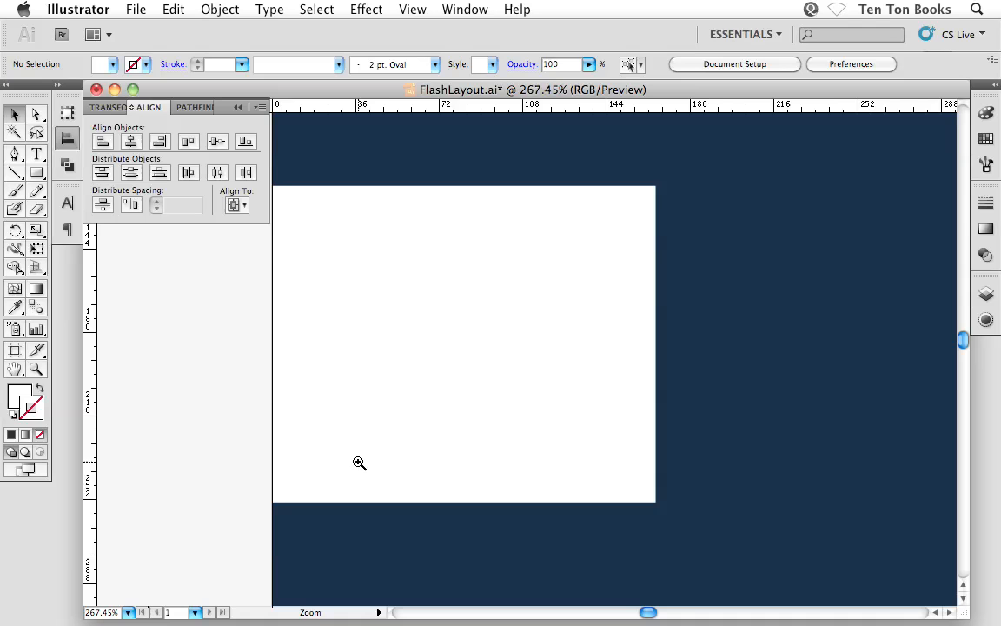
scroll(420, 451, right, 5)
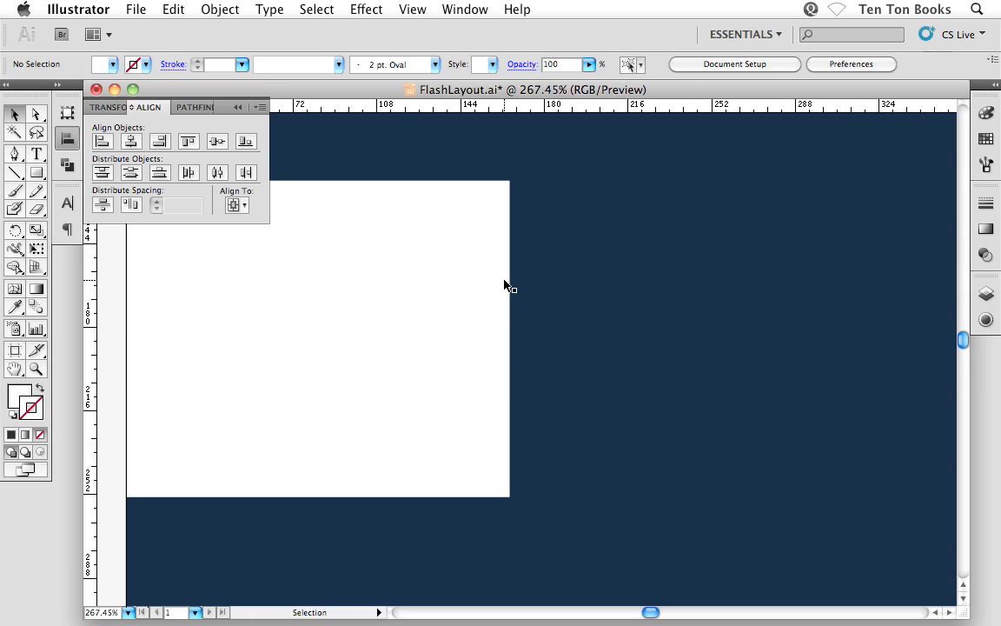
click(476, 302)
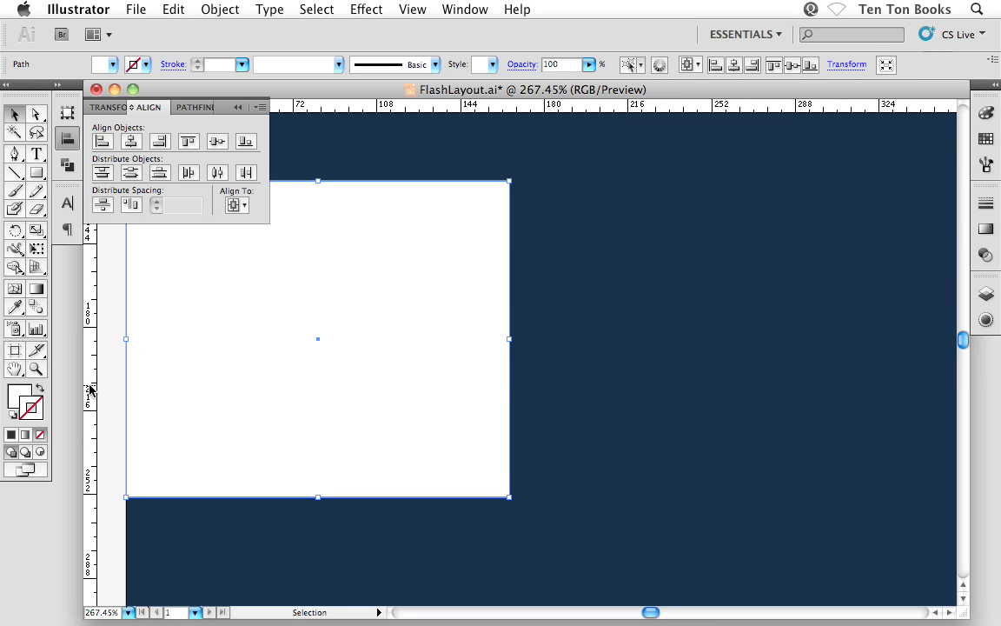
drag(89, 390, 512, 524)
click(118, 536)
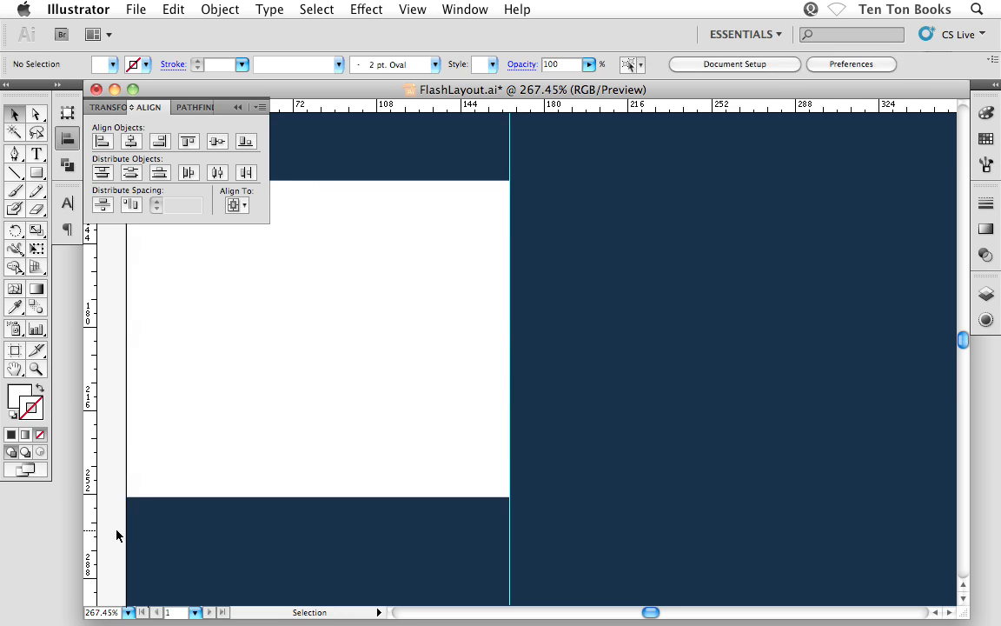
Align the white rectangle to the artboard's right edge
key(super+minus)
key(super+minus)
key(super+minus)
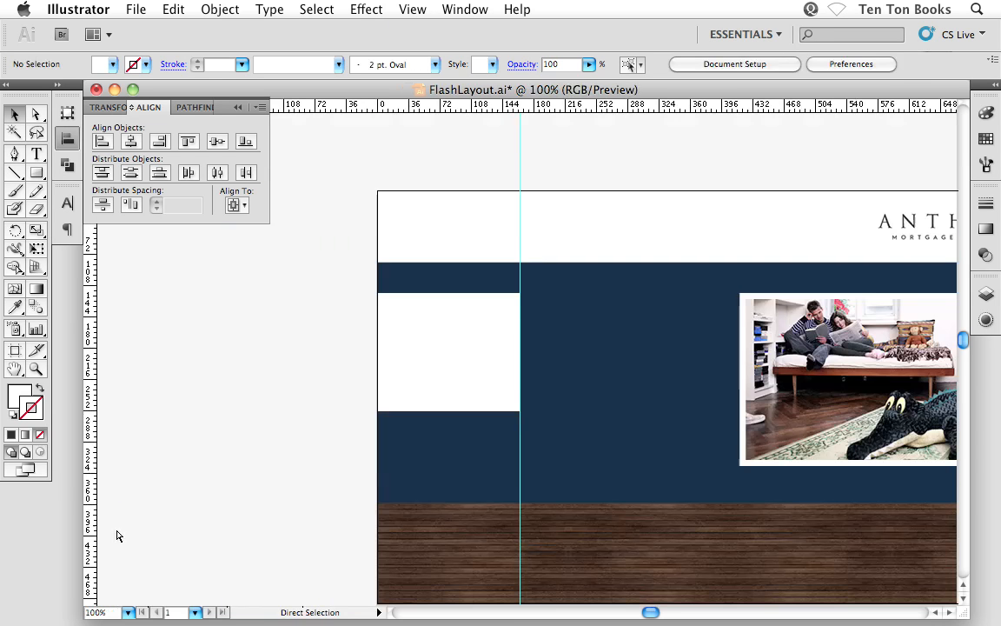
drag(543, 457, 309, 434)
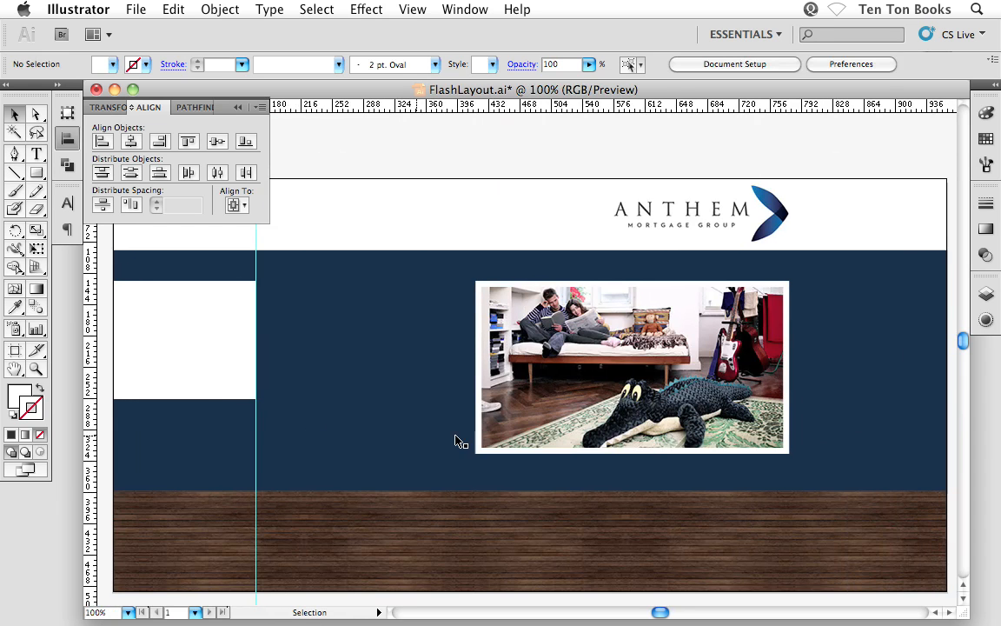
click(186, 368)
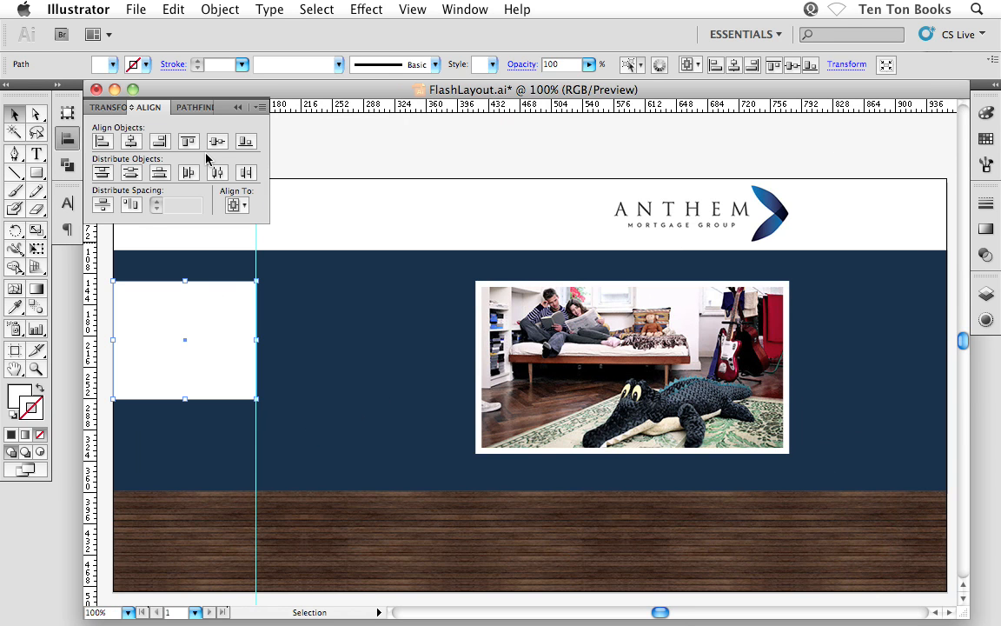
click(161, 141)
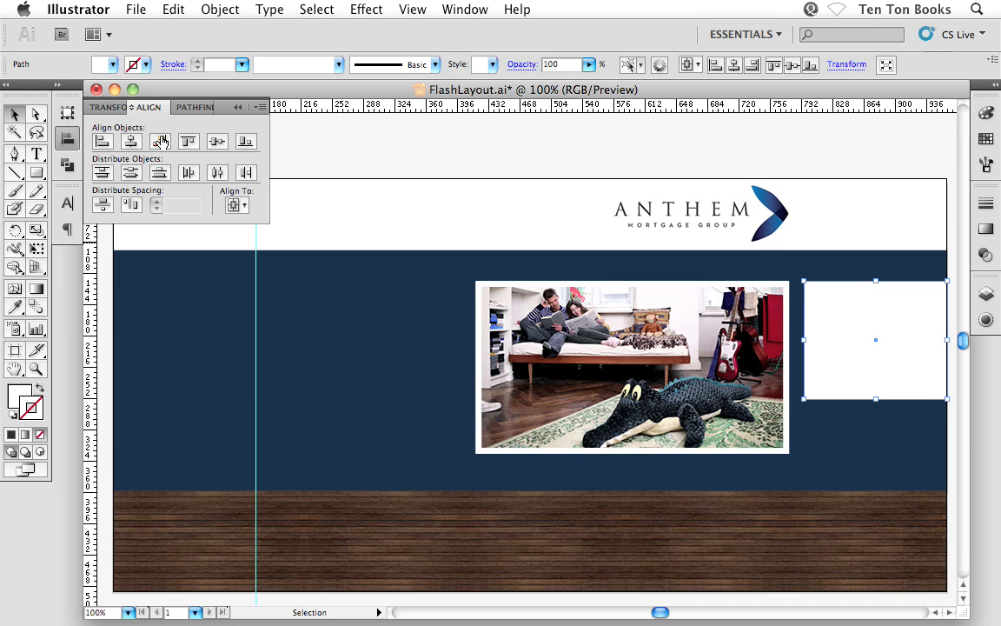
Place a vertical guide along the left edge of the white rectangle and clear the selection
drag(618, 343, 392, 351)
drag(488, 266, 637, 454)
drag(633, 378, 542, 374)
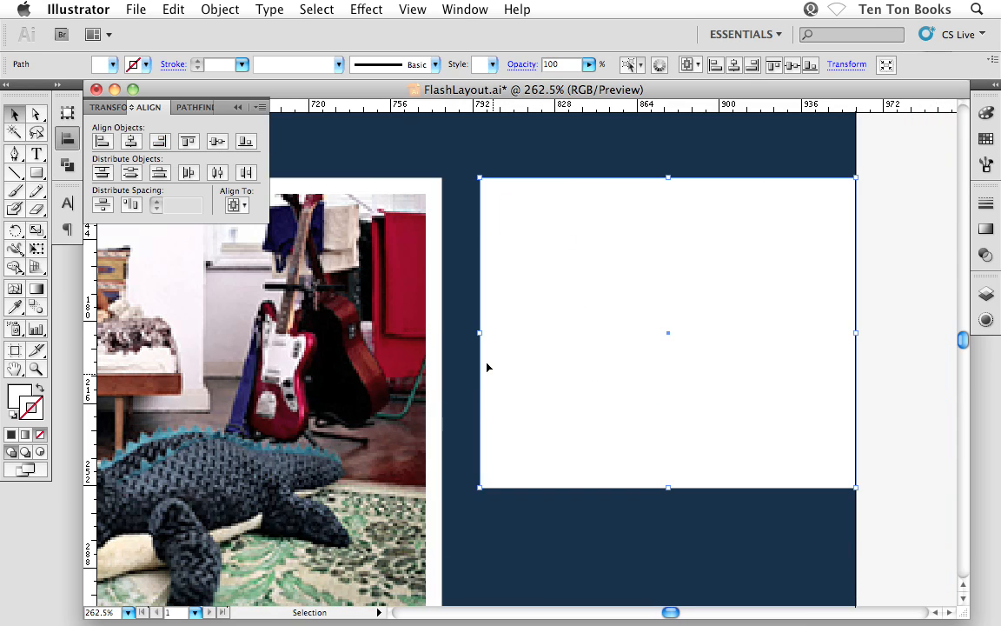
key(space)
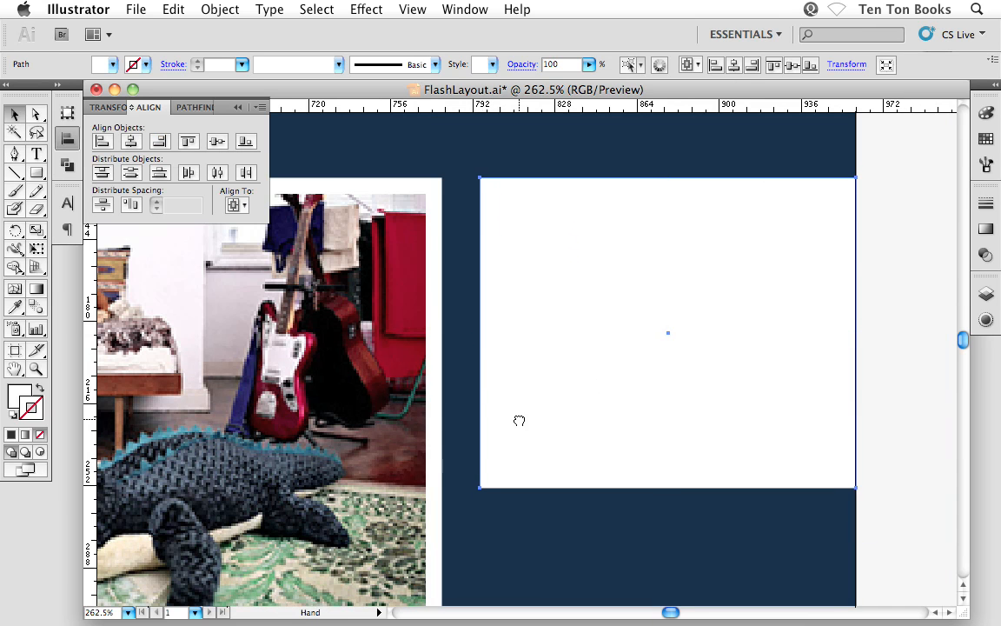
drag(519, 421, 508, 345)
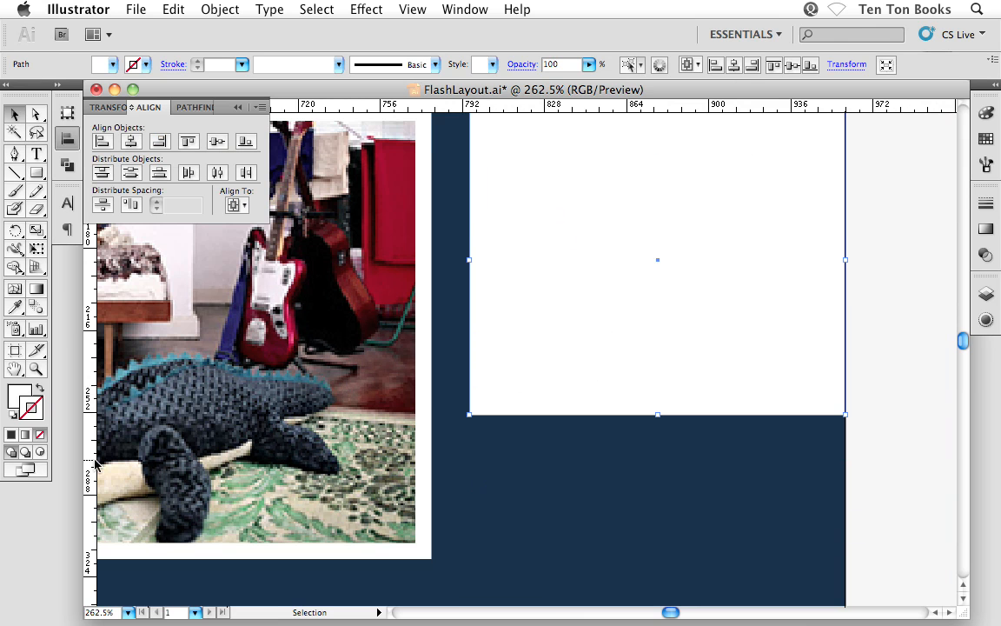
drag(87, 422, 469, 482)
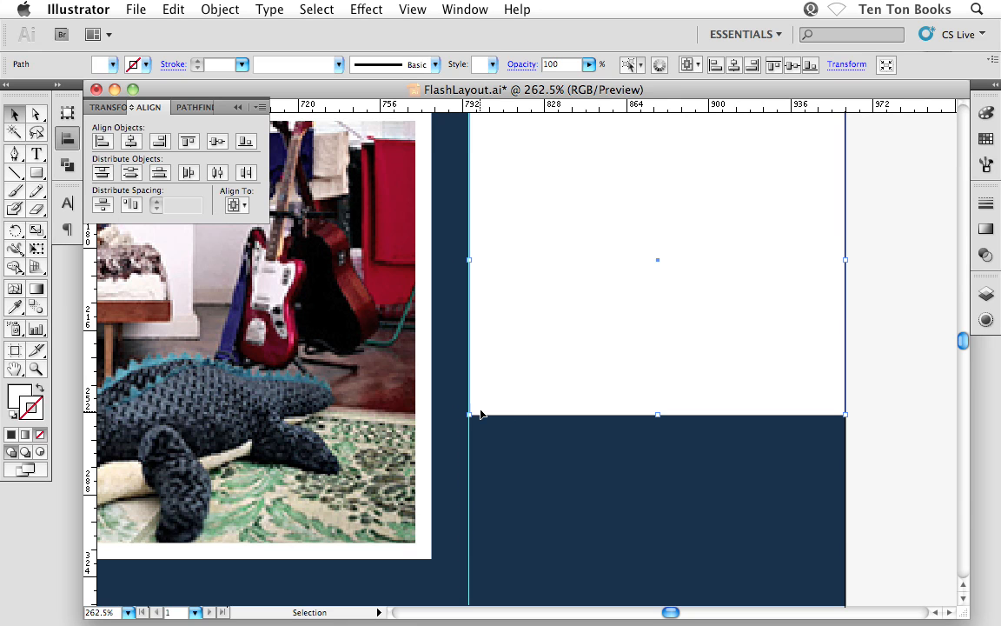
click(873, 454)
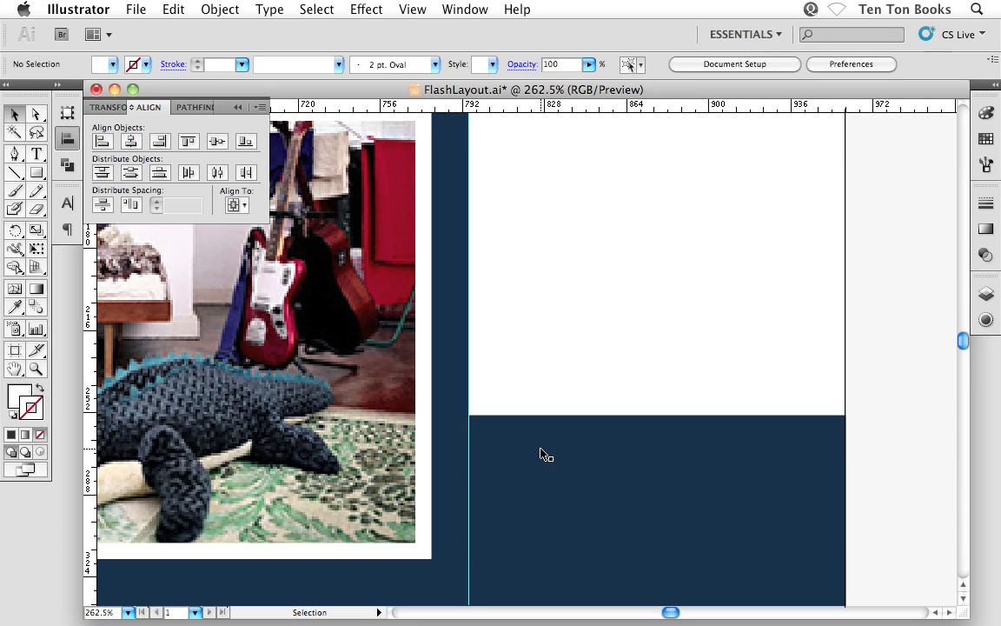
click(505, 352)
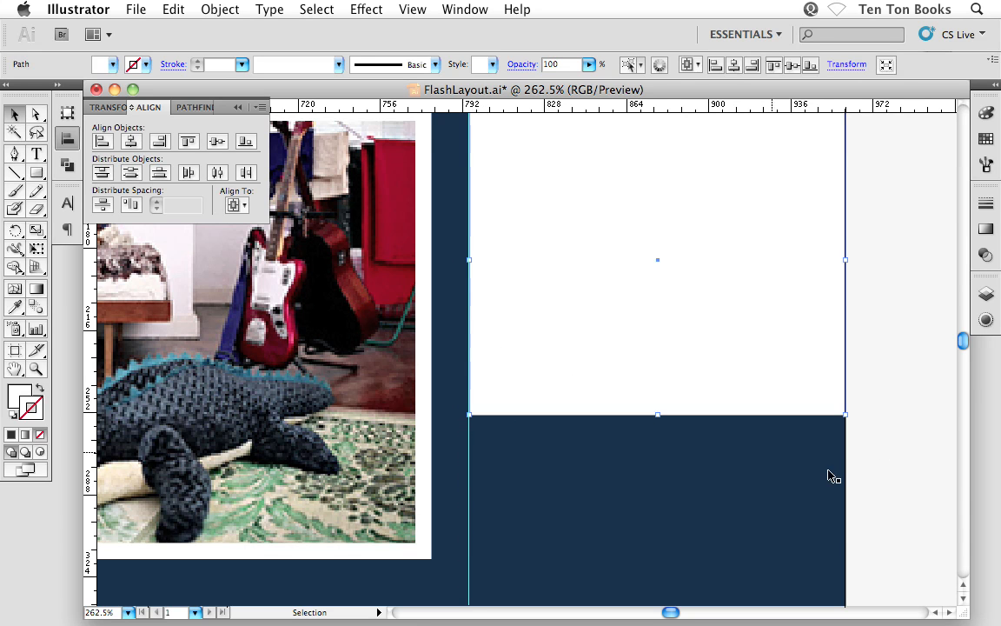
click(872, 474)
Delete the white measuring rectangle and collapse the alignment options
key(space)
drag(583, 270, 567, 324)
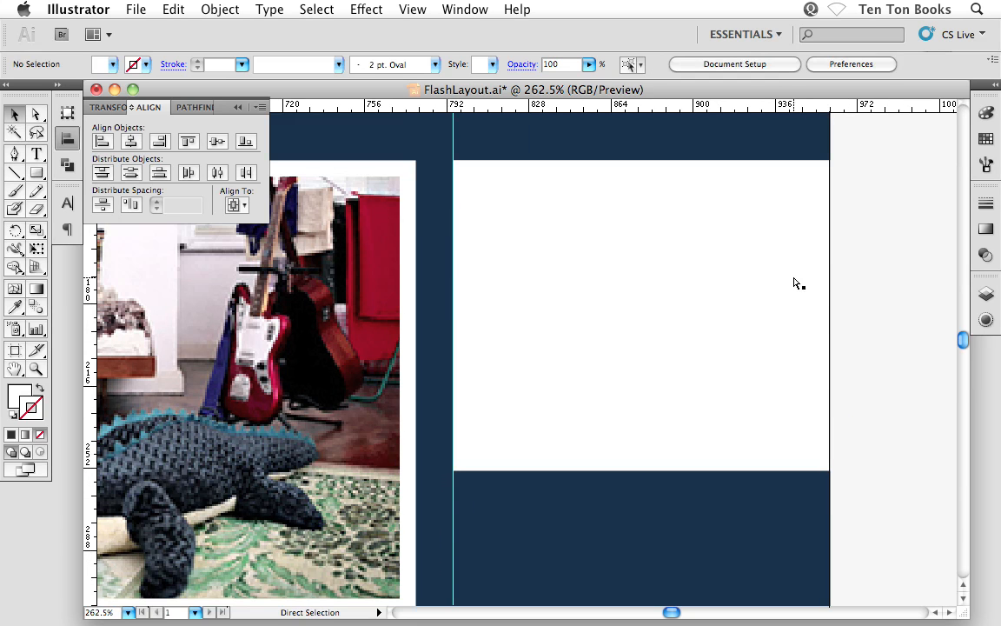
key(super+0)
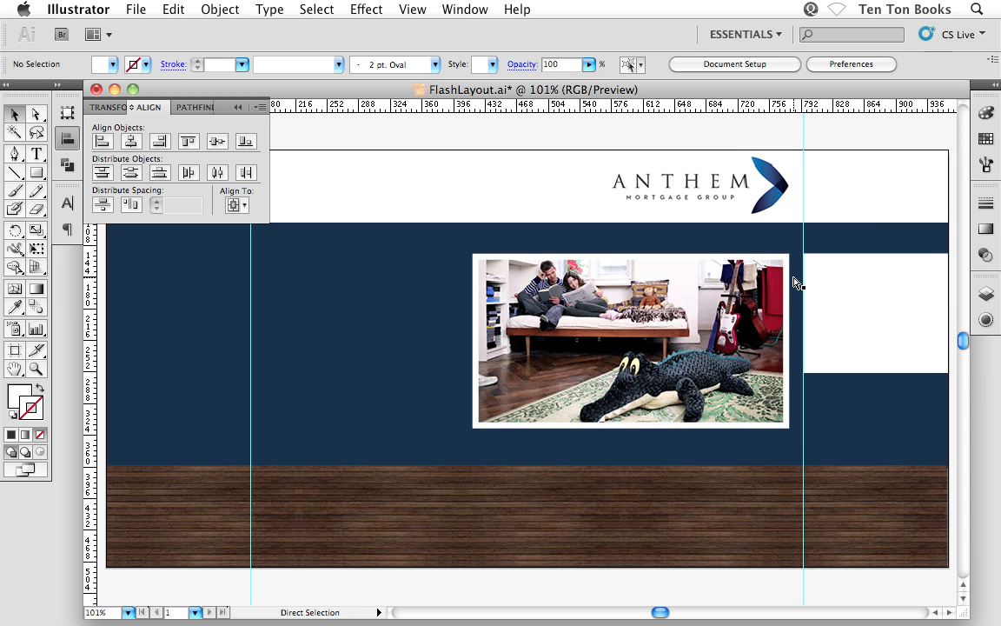
key(super+1)
key(space)
drag(622, 296, 622, 320)
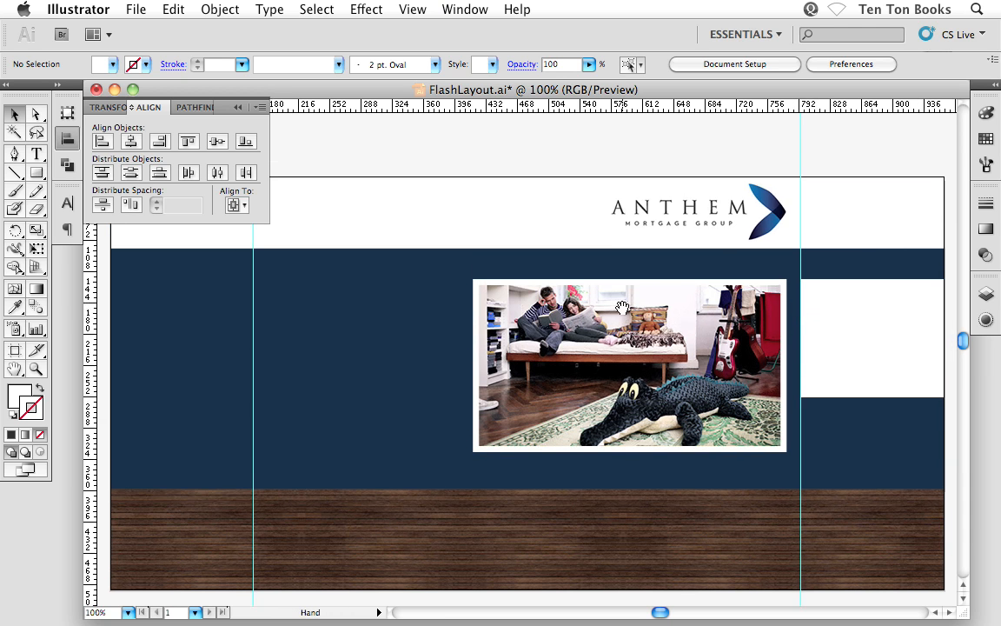
click(839, 329)
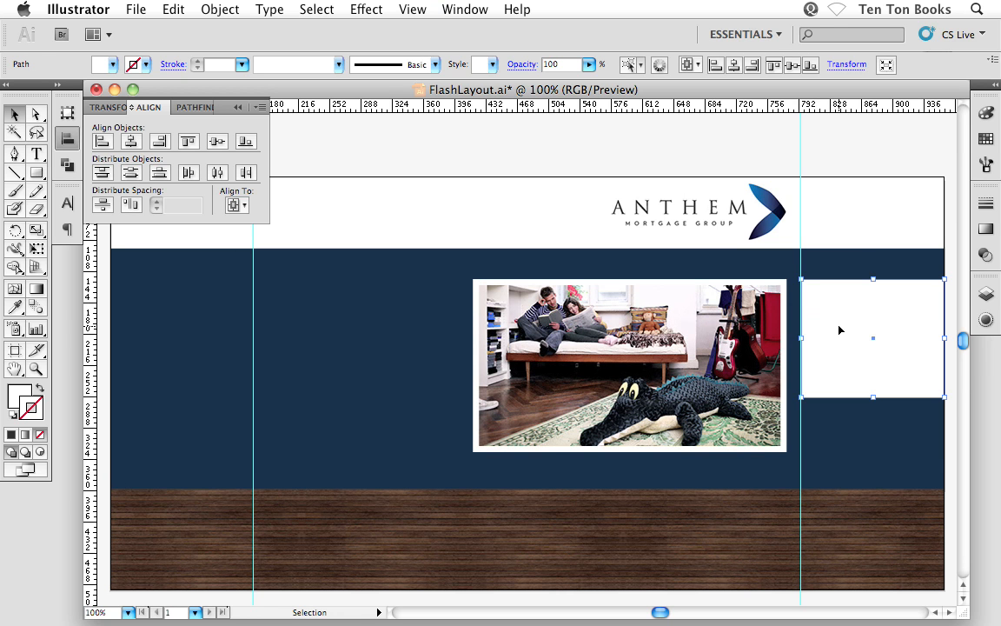
key(Delete)
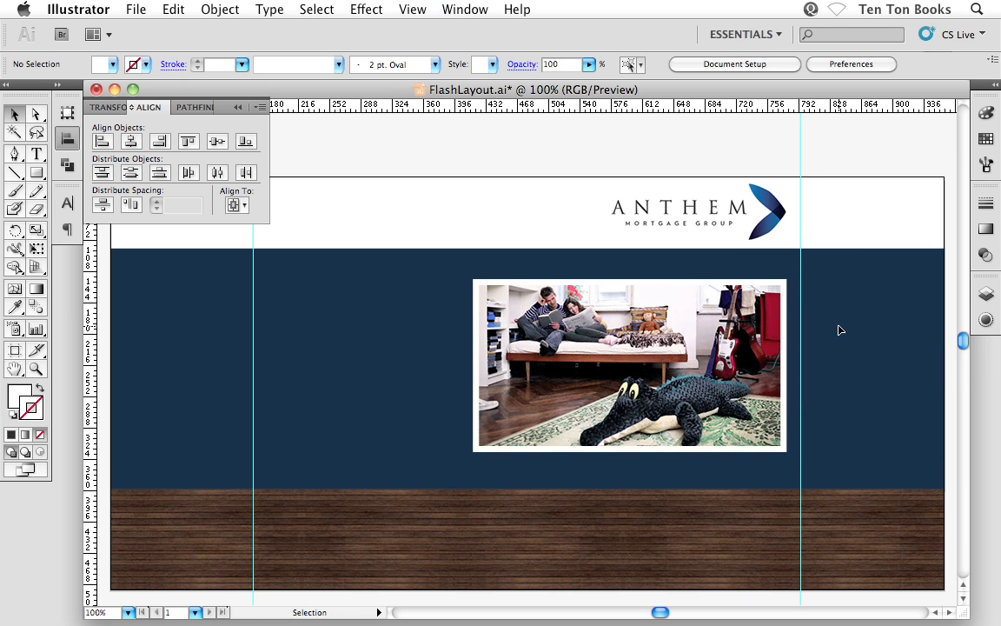
click(238, 108)
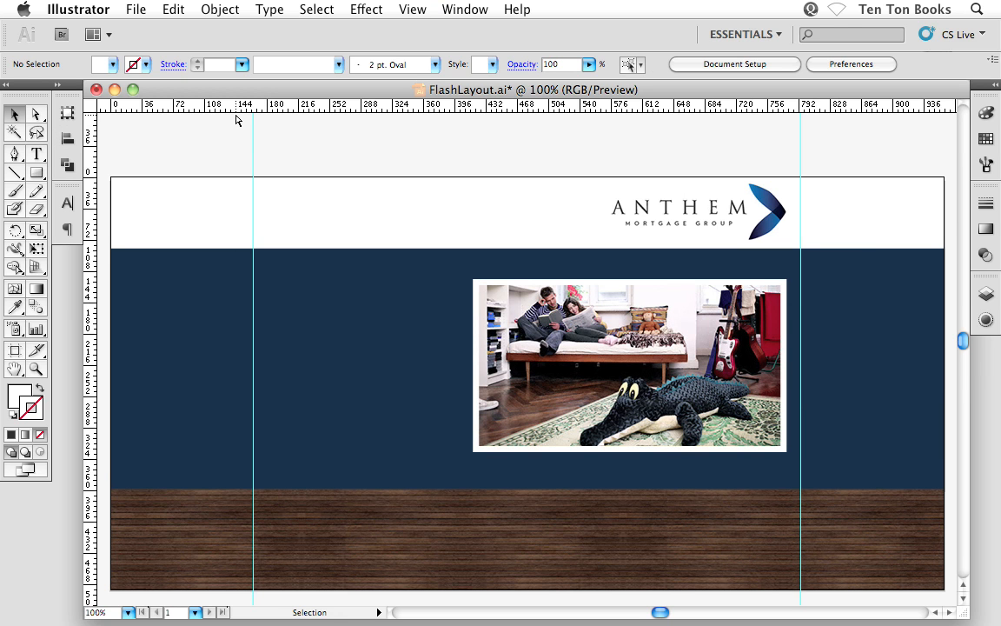
Hide the rulers, then move the Anthem logo so its bounding box meets the right-hand guide
key(super+r)
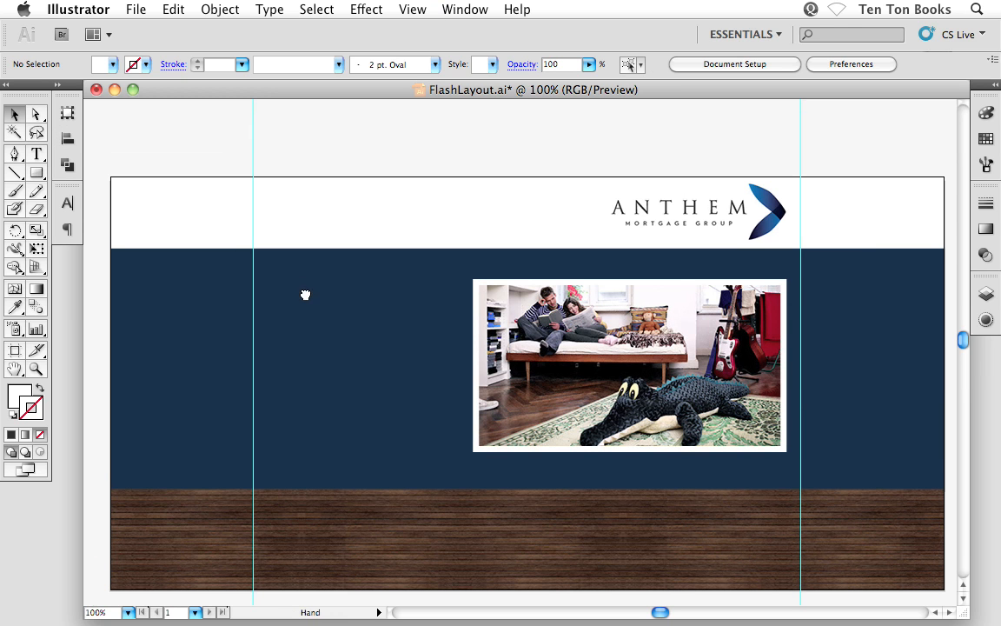
drag(304, 293, 306, 257)
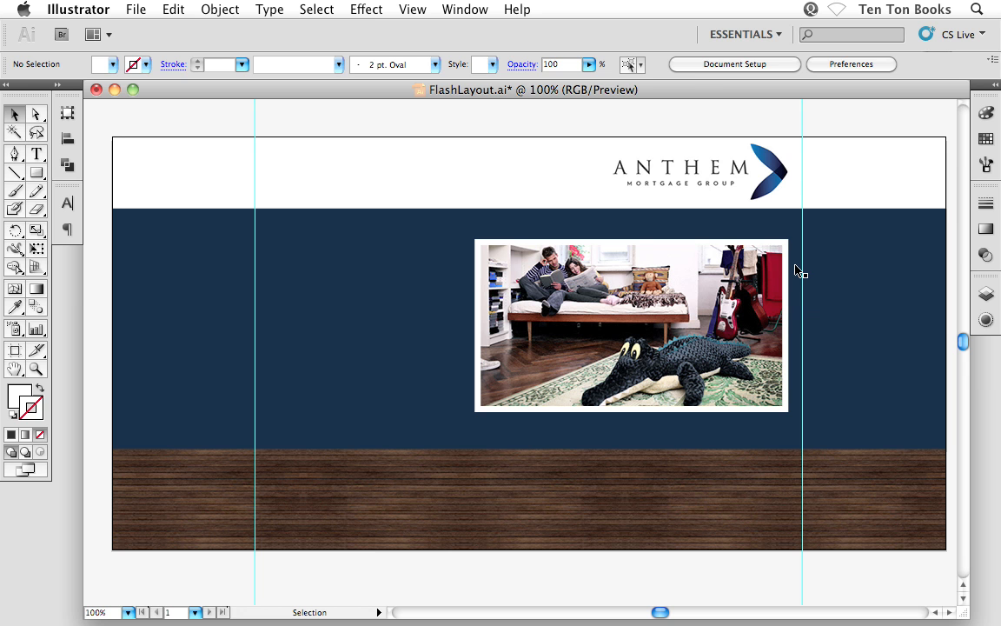
click(675, 163)
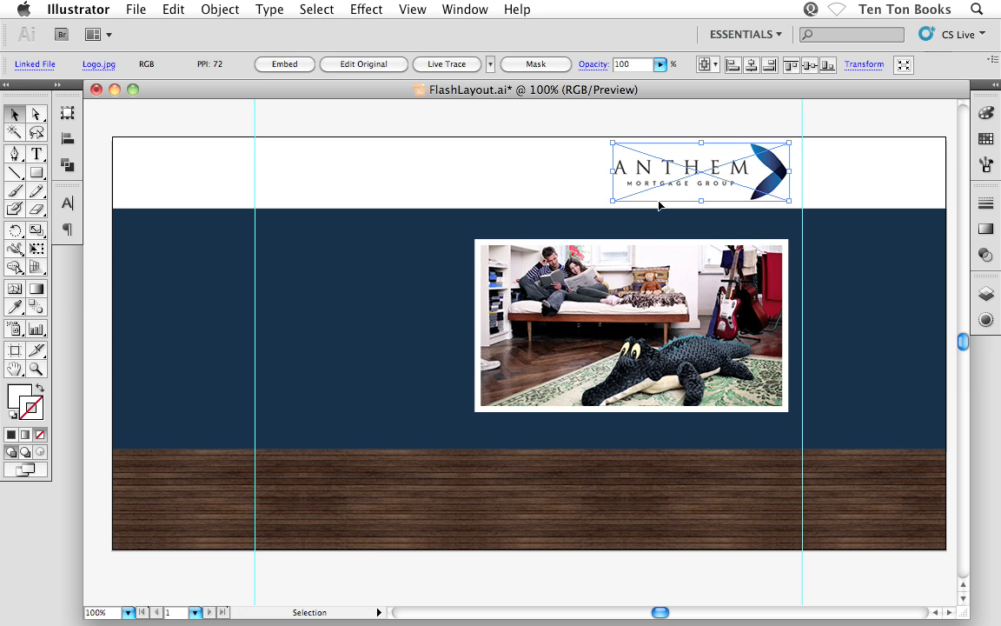
key(z)
drag(591, 120, 840, 276)
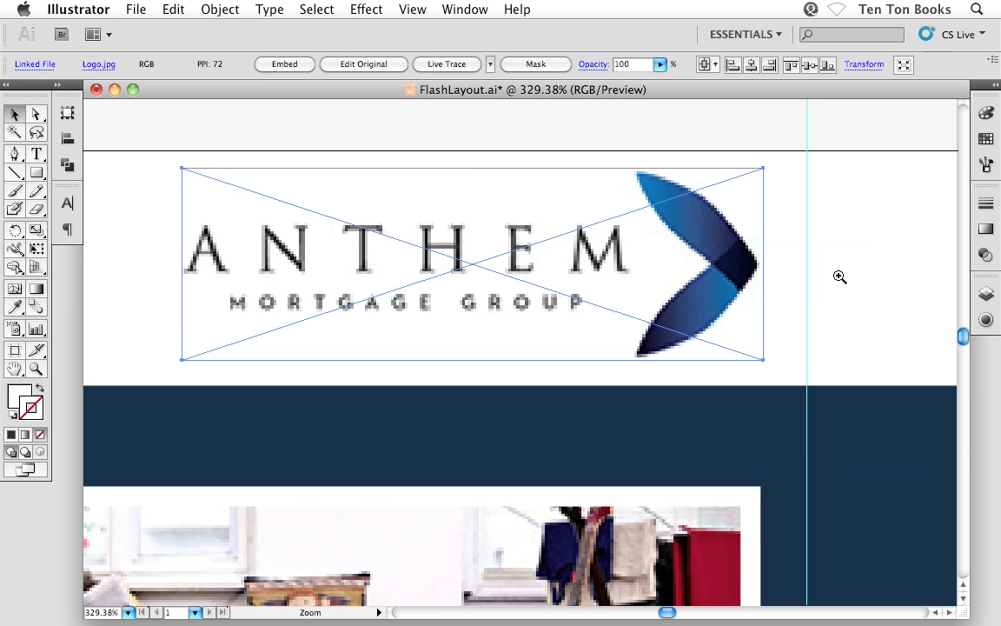
drag(677, 289, 721, 294)
click(781, 146)
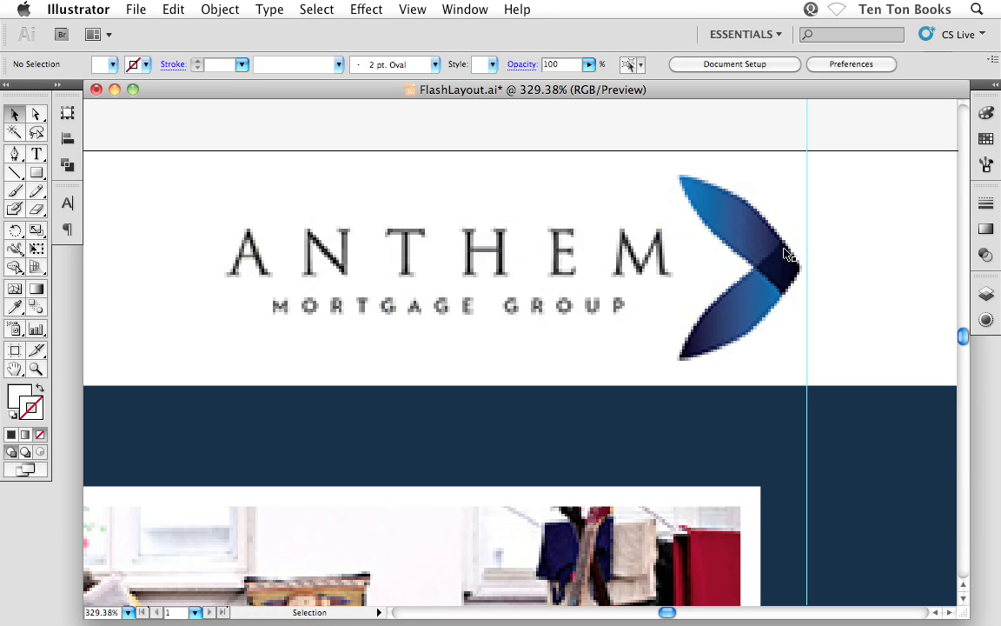
Nudge the logo two increments to the right so the tip of its blue mark touches the guide
scroll(696, 374, down, 2)
click(744, 234)
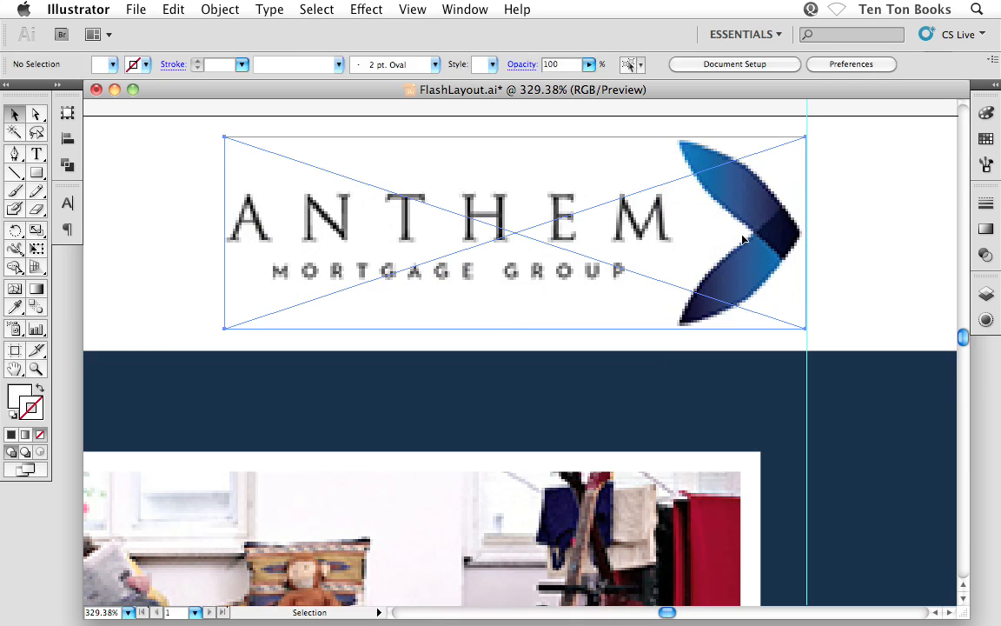
key(Right)
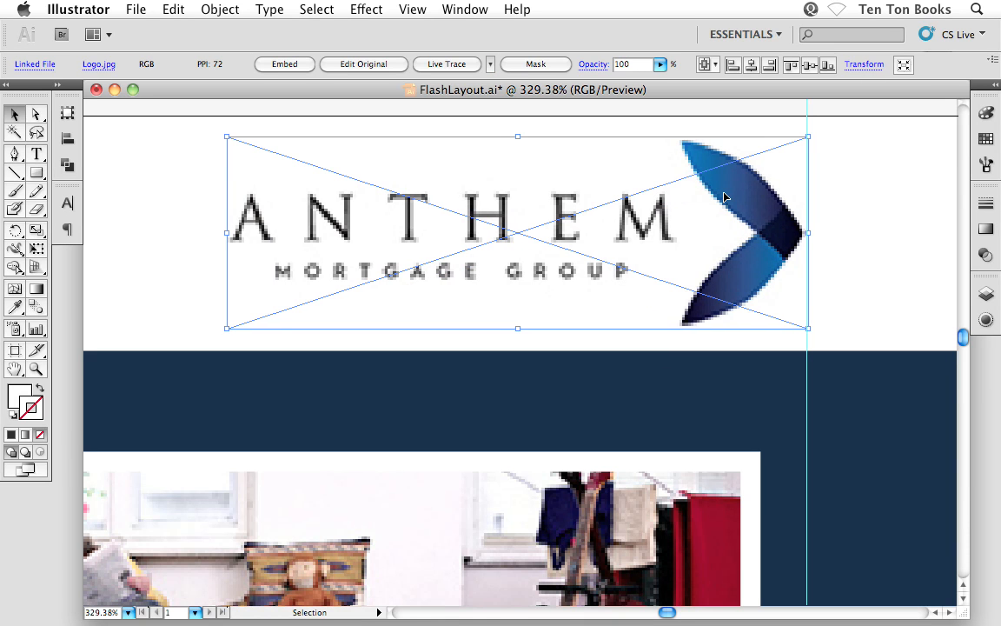
click(738, 119)
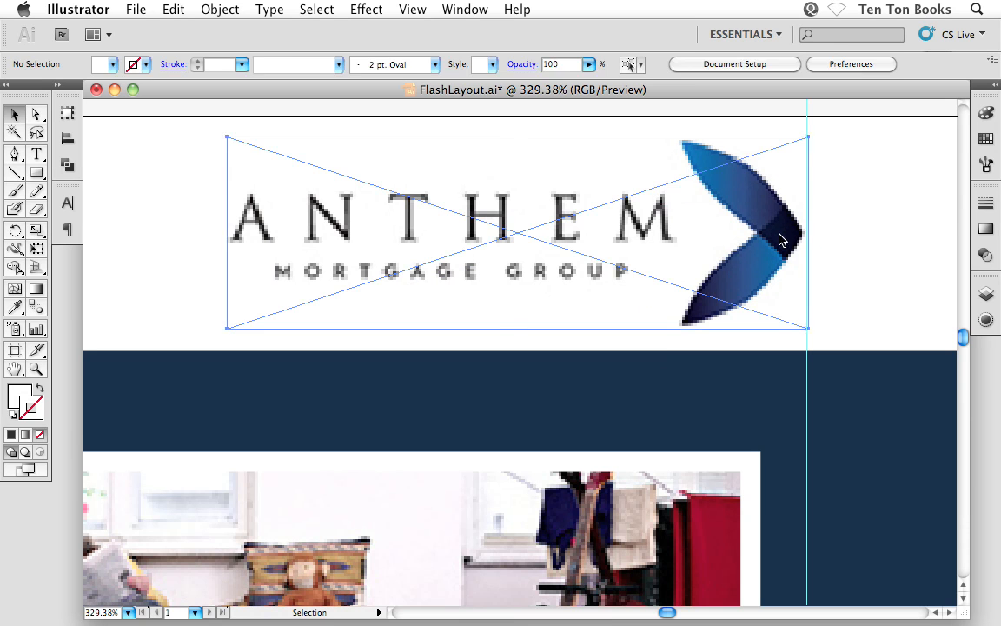
click(781, 240)
key(Right)
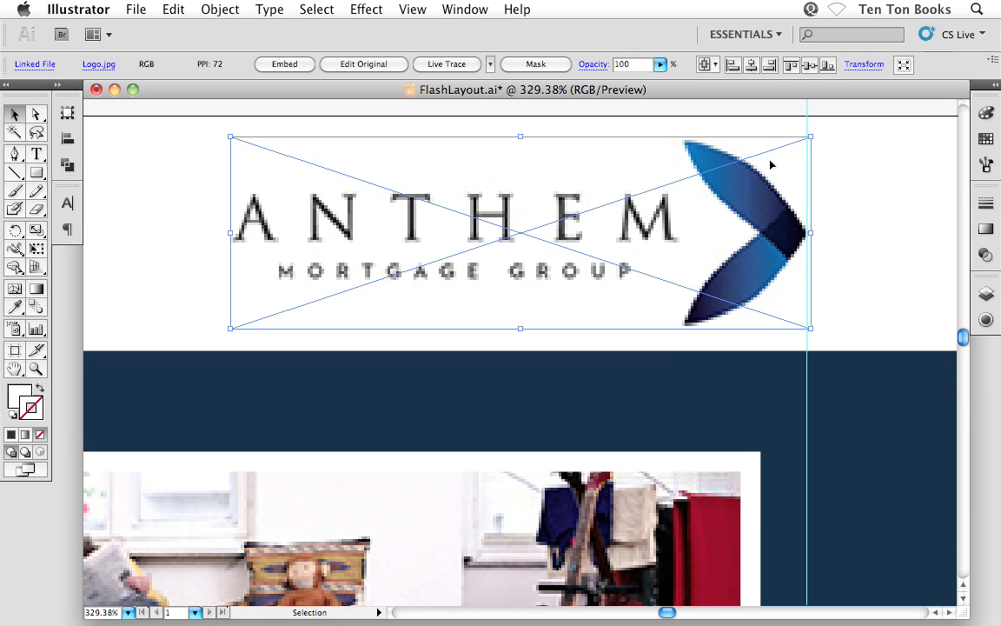
click(763, 119)
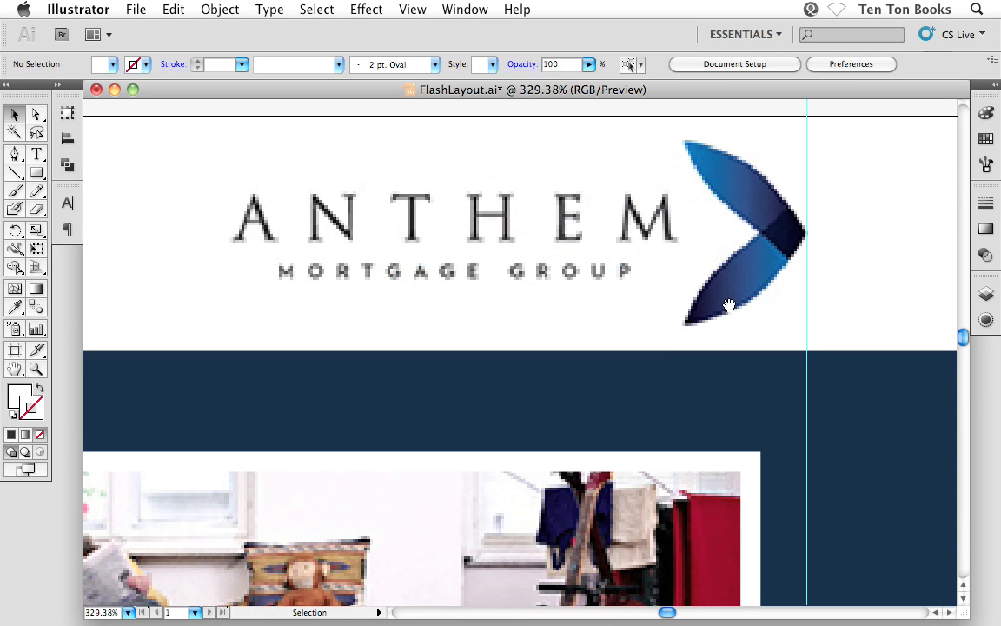
Snap the right edge of the photo's path to the right-hand guide
scroll(713, 290, down, 5)
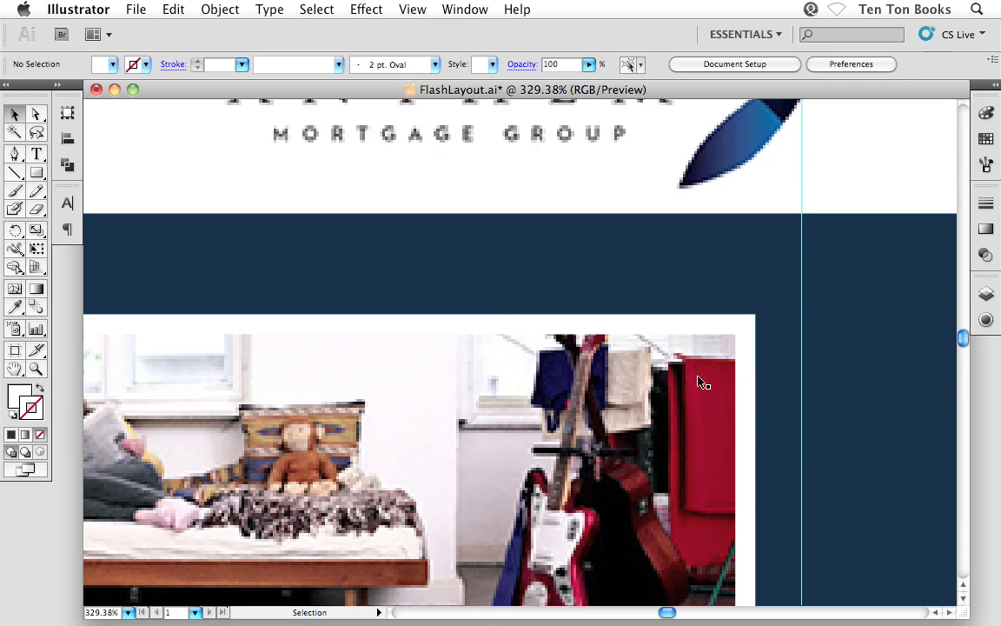
click(687, 407)
scroll(719, 340, down, 5)
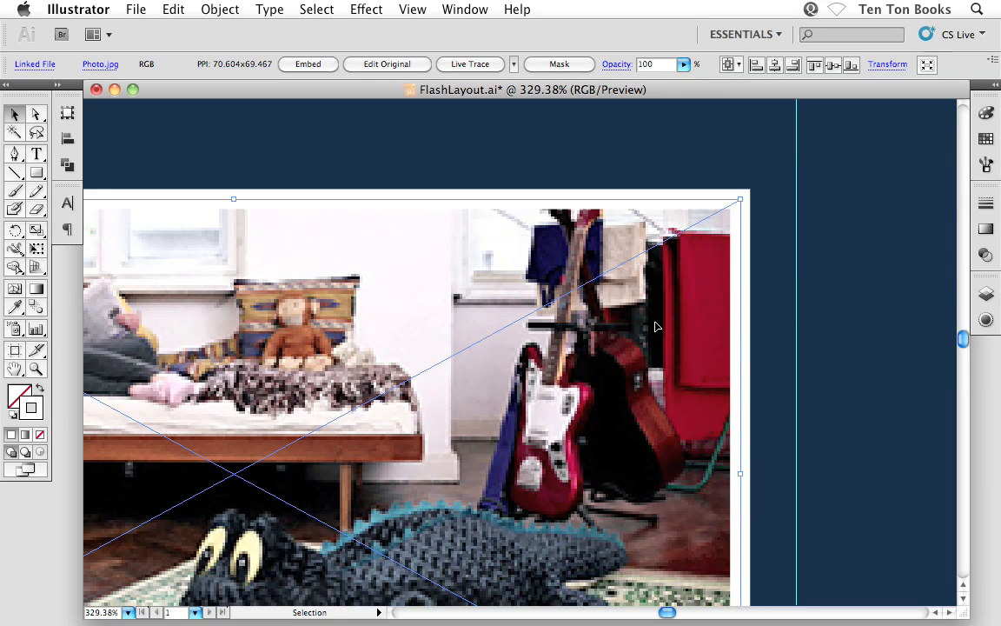
drag(656, 327, 710, 328)
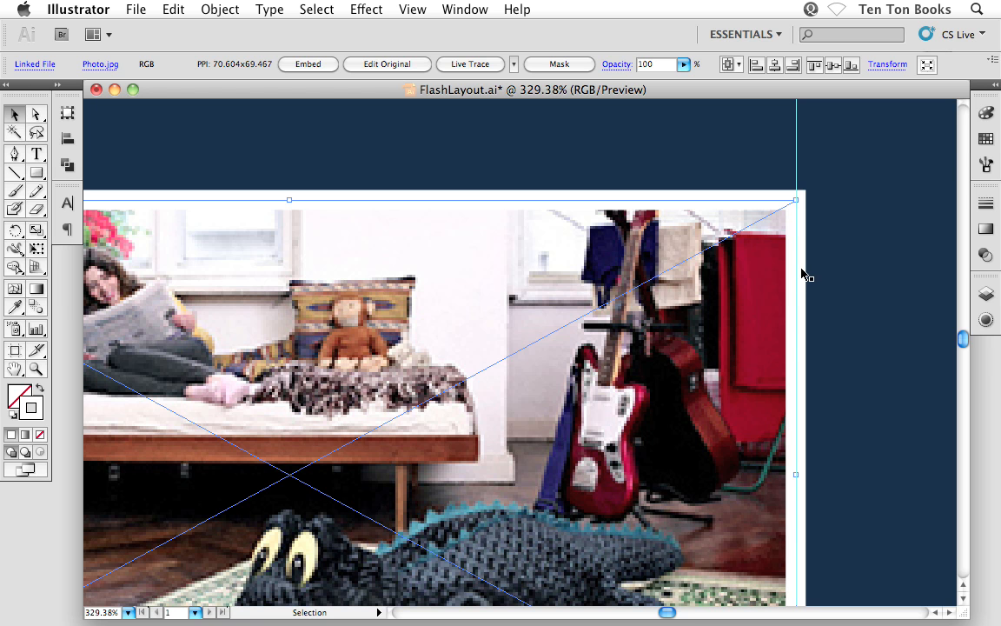
Examine the photo's border weight in its stroke and appearance settings
click(986, 202)
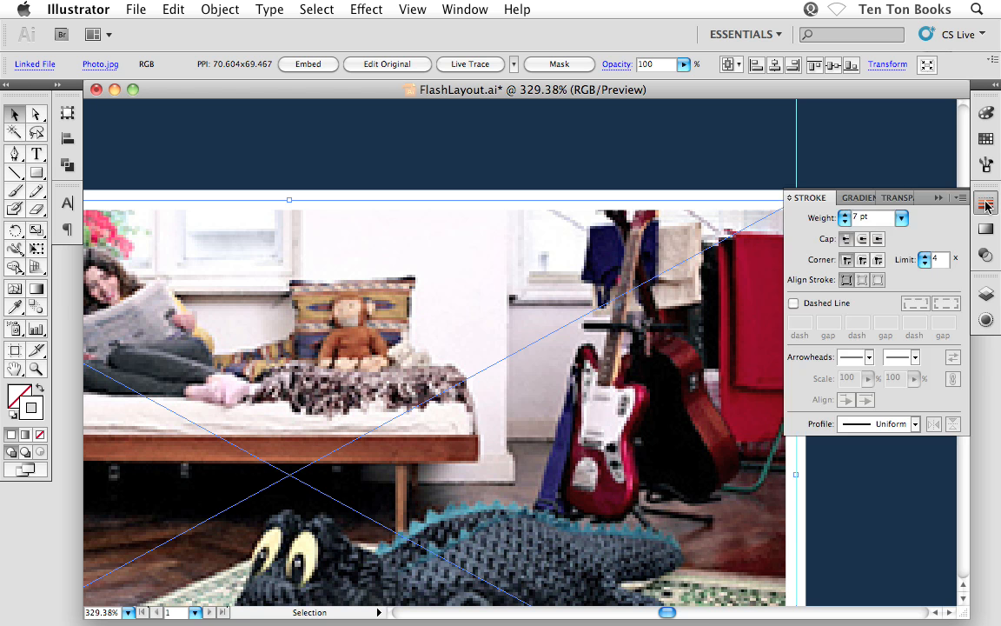
click(938, 198)
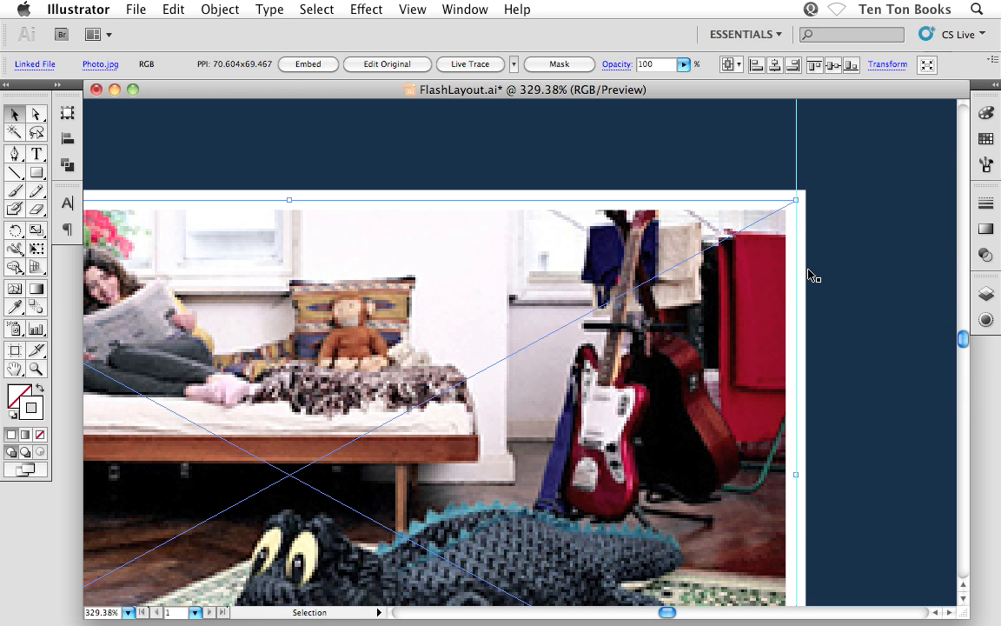
click(986, 202)
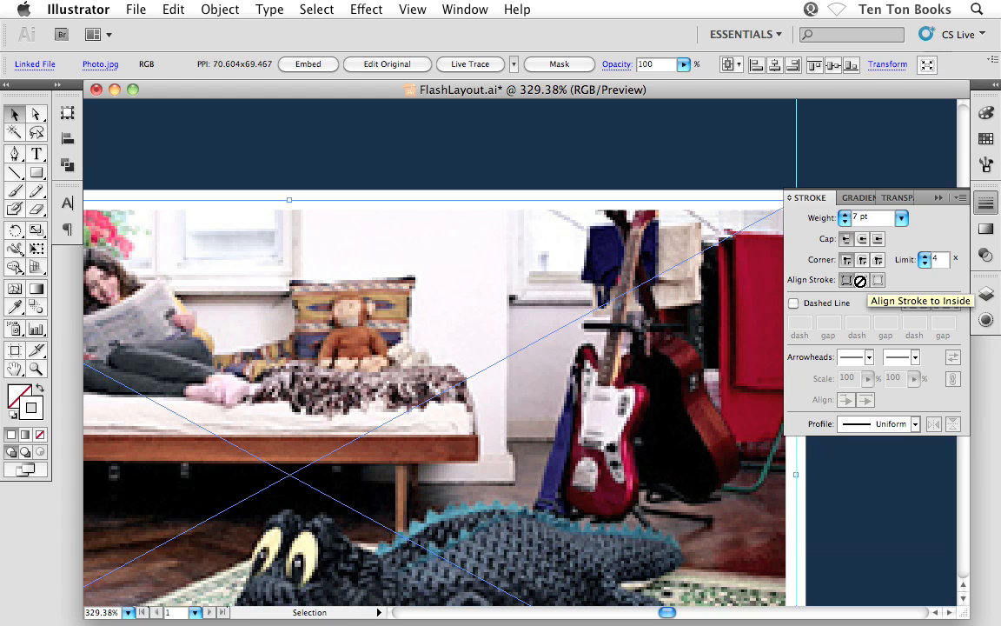
click(986, 319)
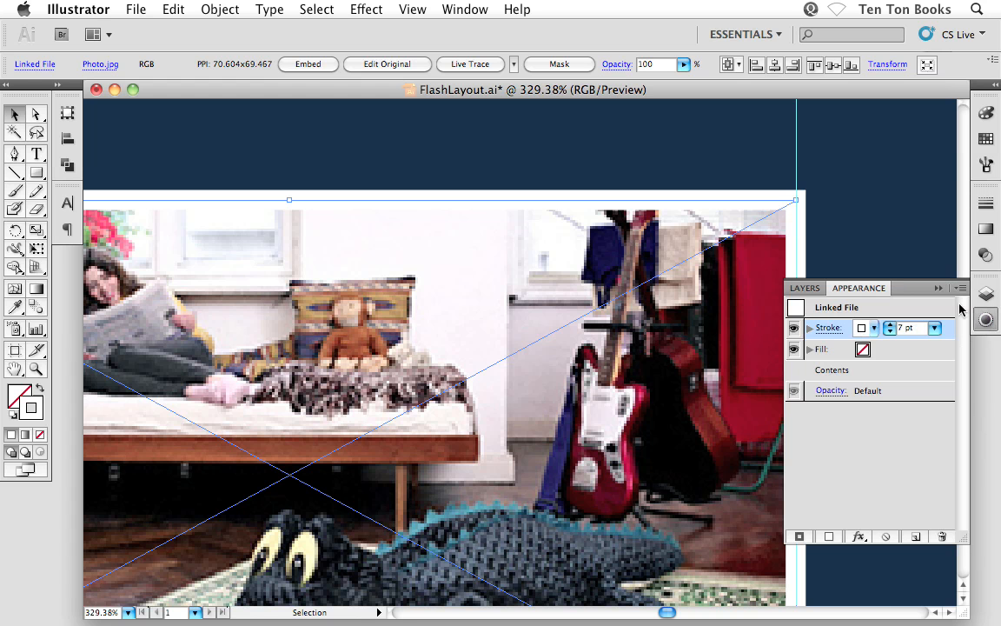
click(985, 207)
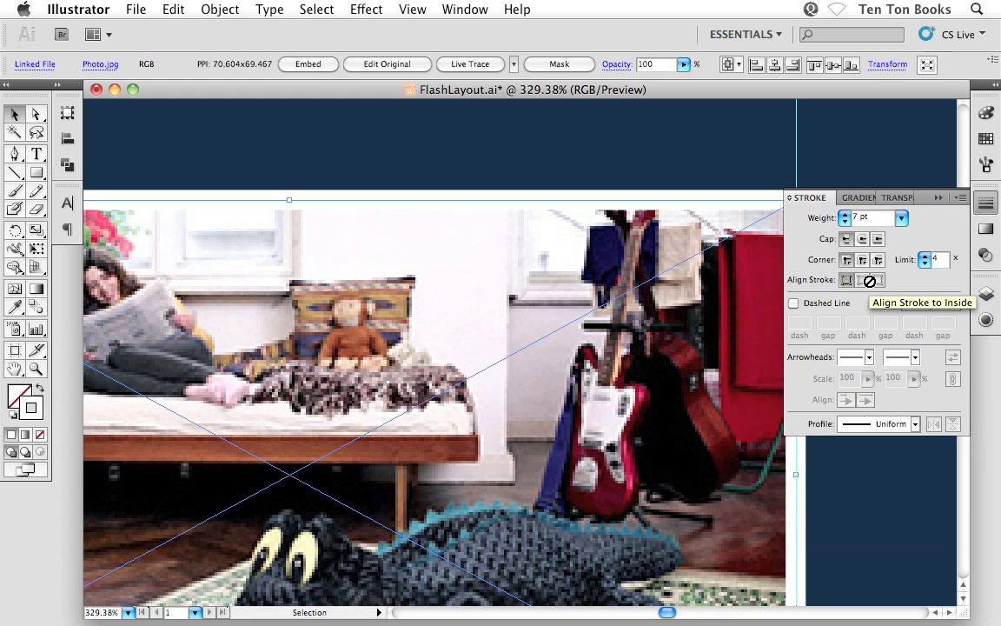
click(940, 199)
Reposition the photo so the outer edge of its white border meets the right-hand guide, then view the layout at 100% with nothing selected
drag(714, 348, 670, 342)
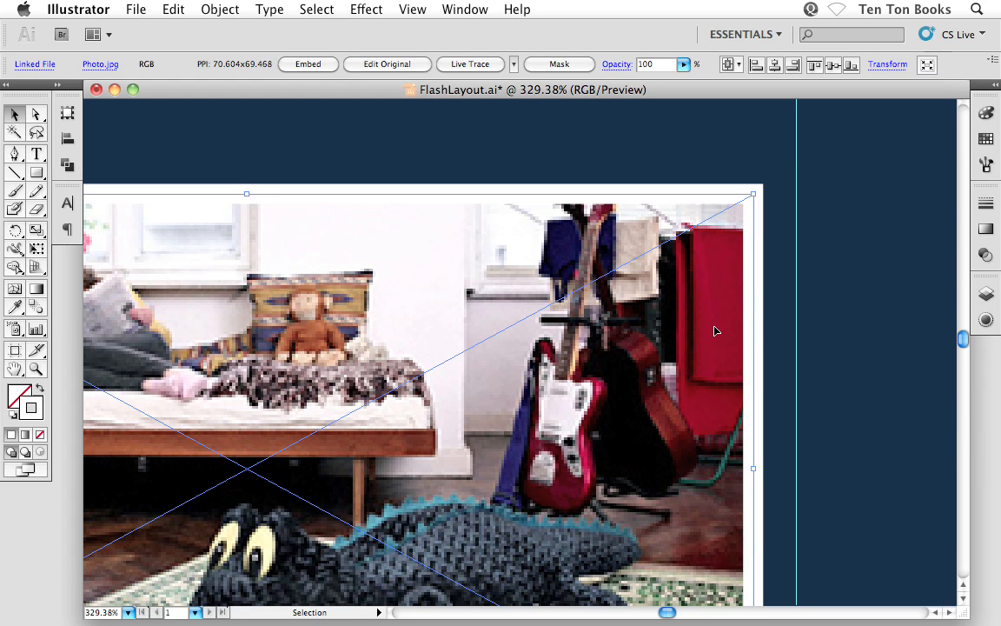
drag(716, 331, 736, 338)
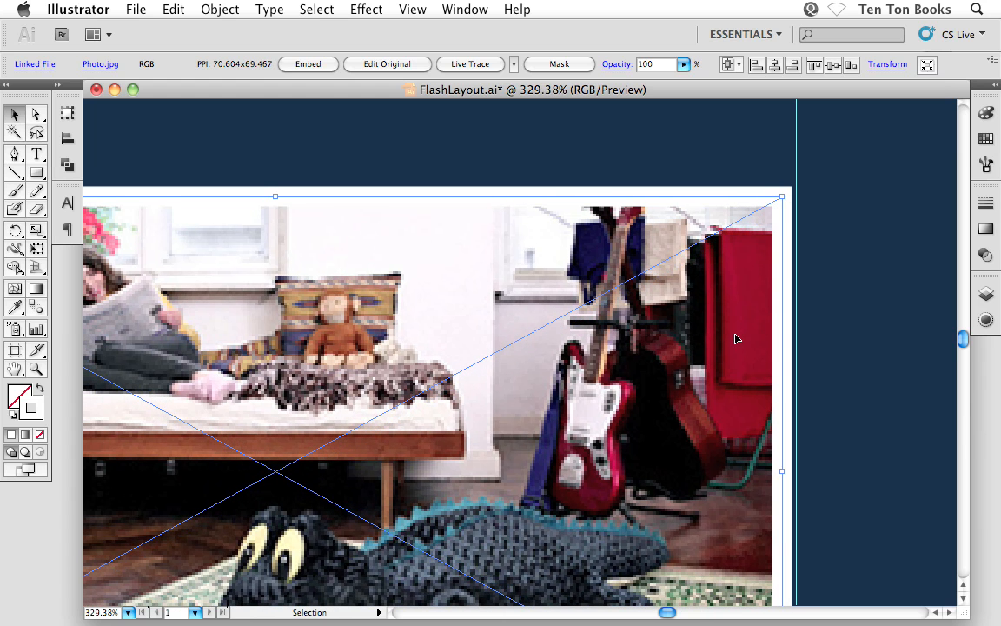
key(Right)
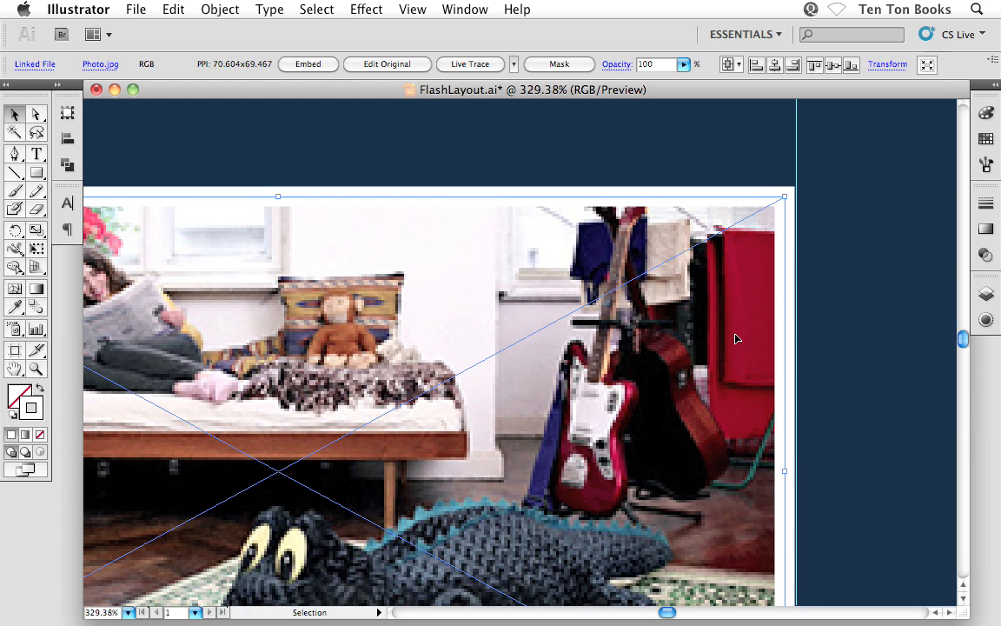
key(Right)
click(883, 364)
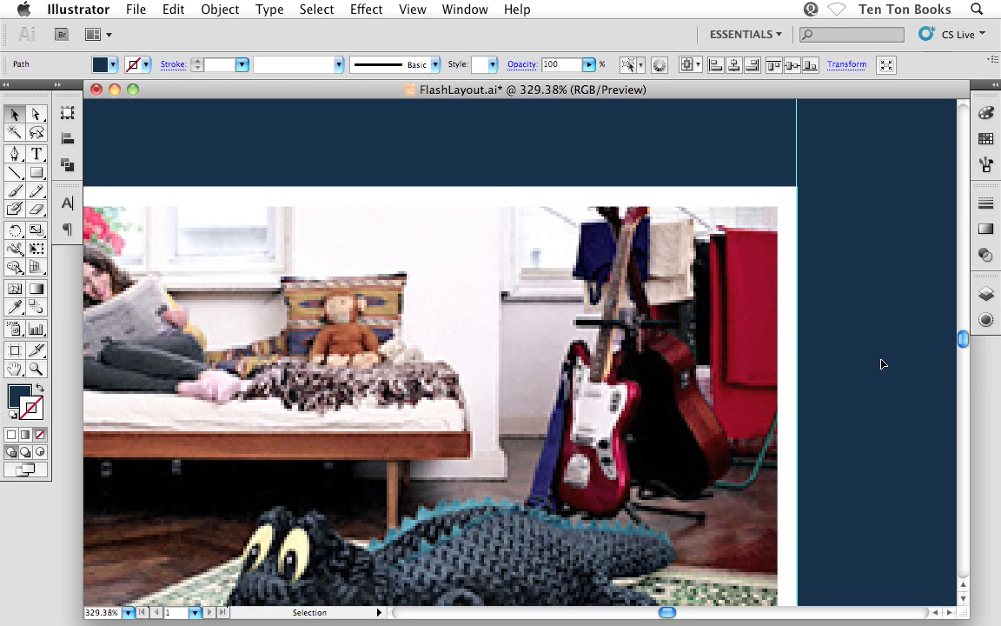
key(super+0)
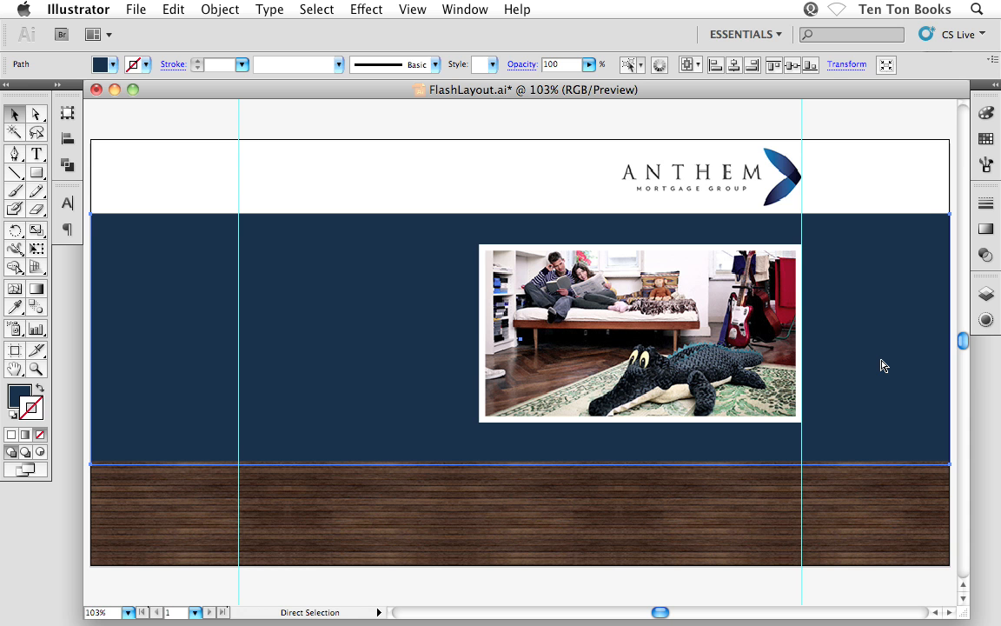
key(super+1)
key(v)
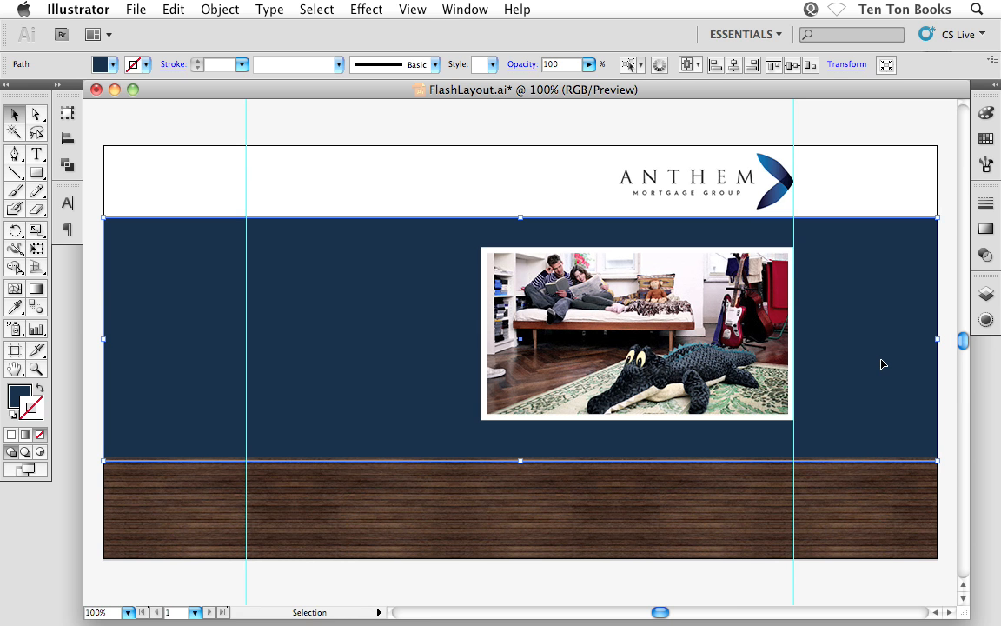
click(209, 136)
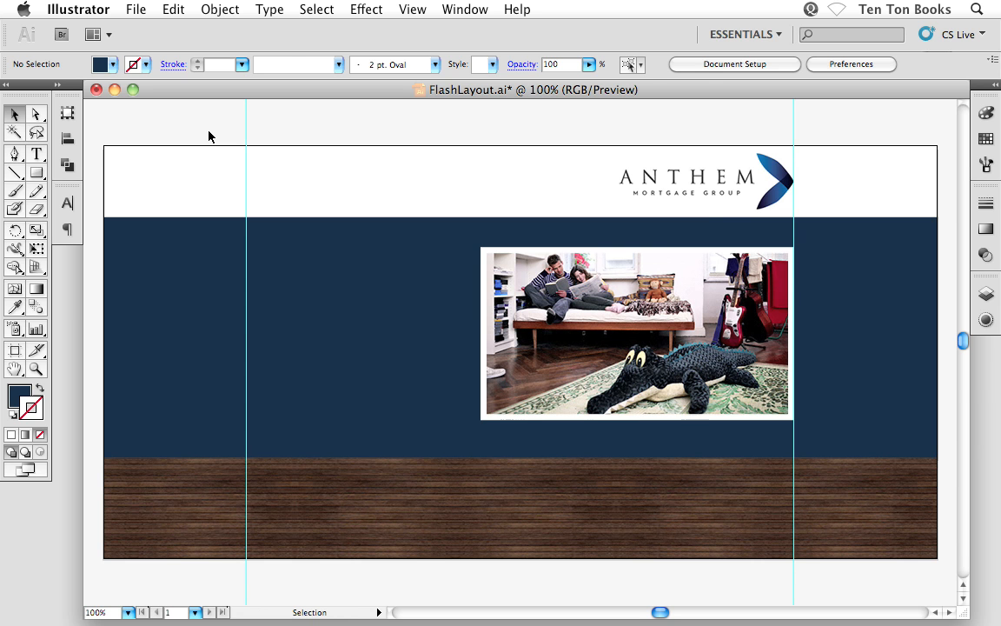
Nudge the logo slightly up and move the photo slightly down within the blue band, then deselect everything
click(701, 186)
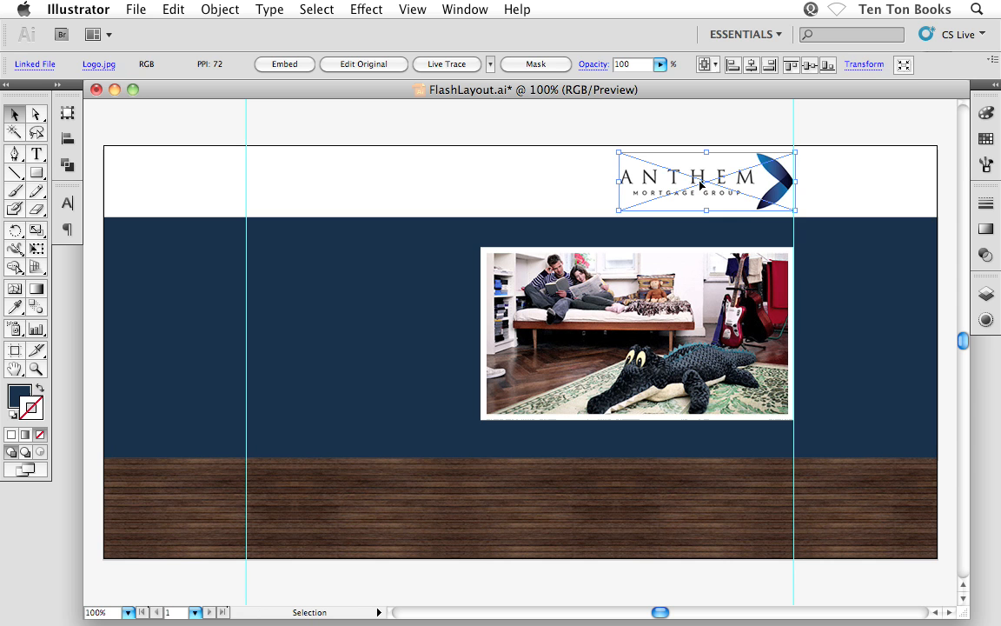
click(593, 108)
click(693, 272)
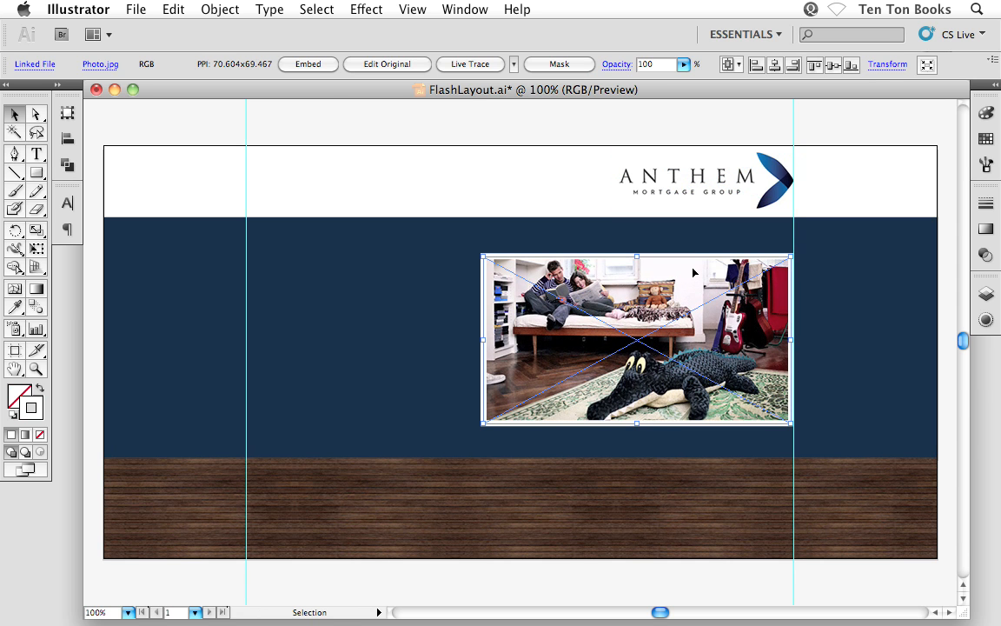
click(550, 121)
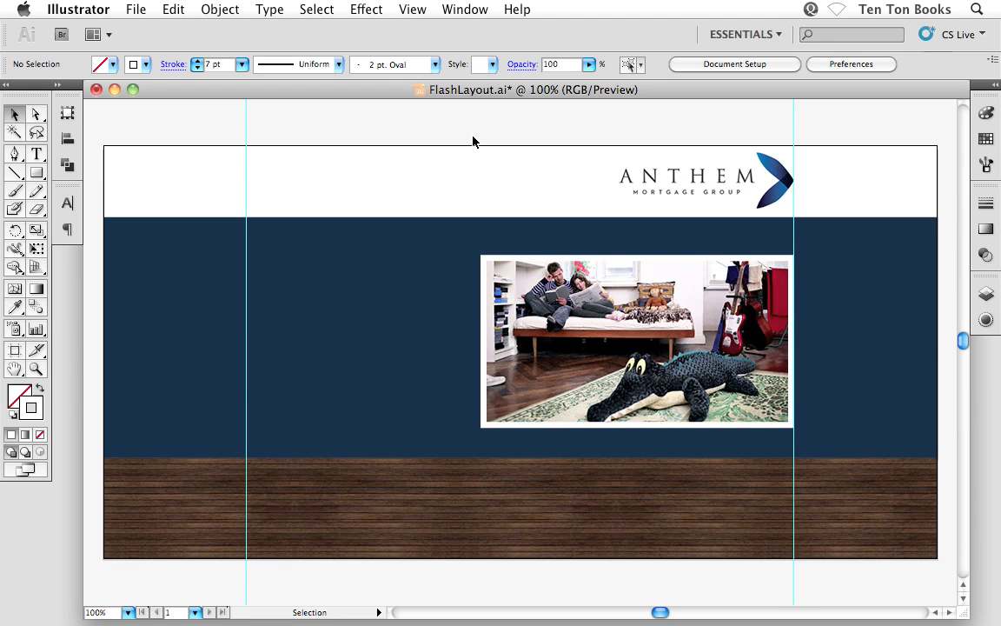